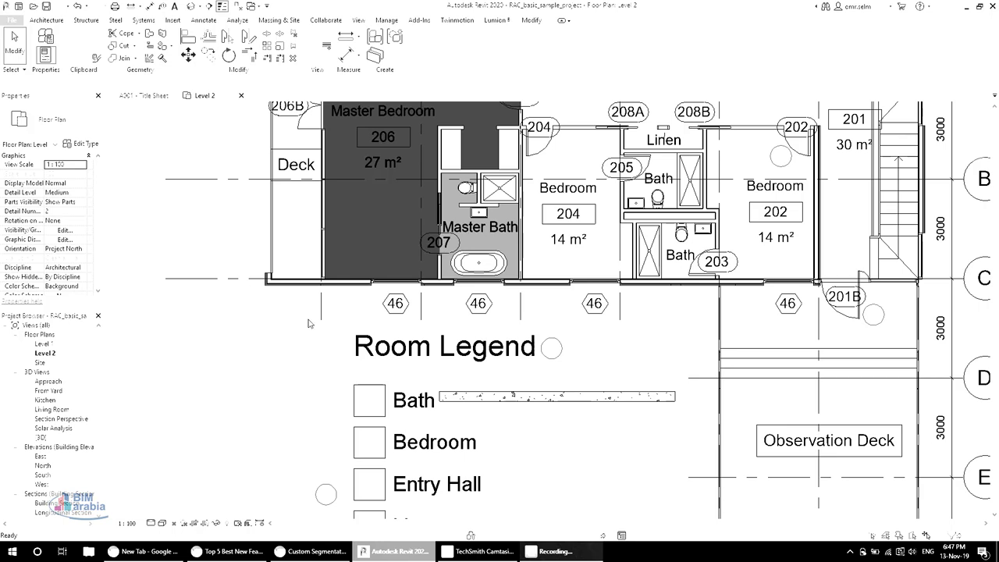
# Convert the 300mm concrete wall beside Bath in the Room Legend into parts.
pyautogui.click(612, 400)
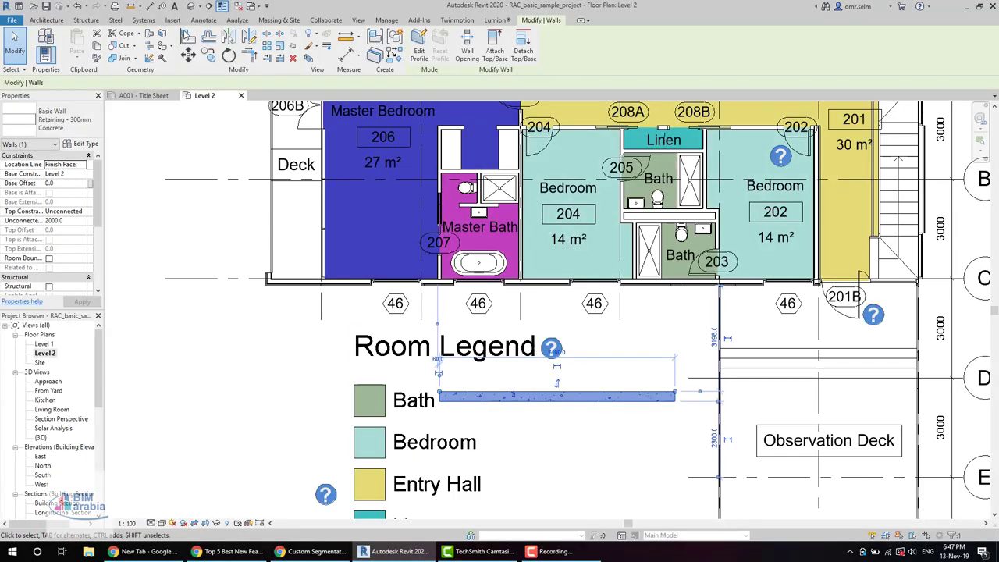
pyautogui.click(373, 57)
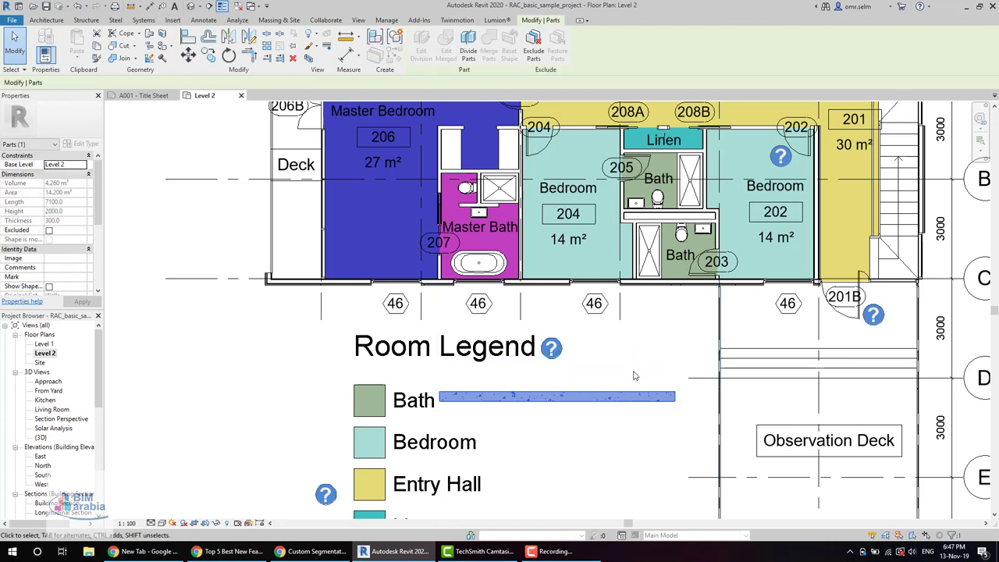
# Divide the wall part by sketching two vertical cut lines across the strip.
pyautogui.click(468, 45)
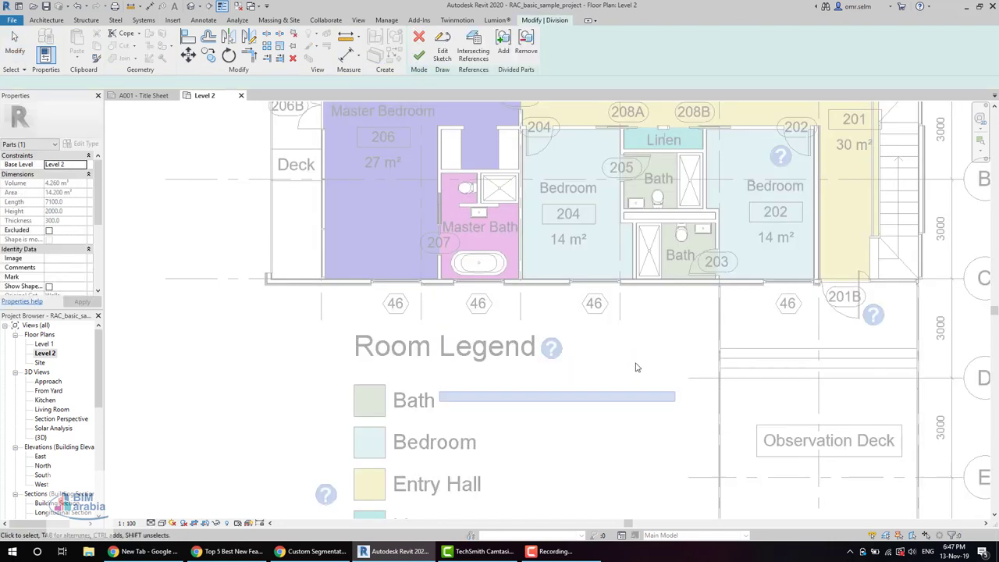
pyautogui.scroll(2, 587, 429)
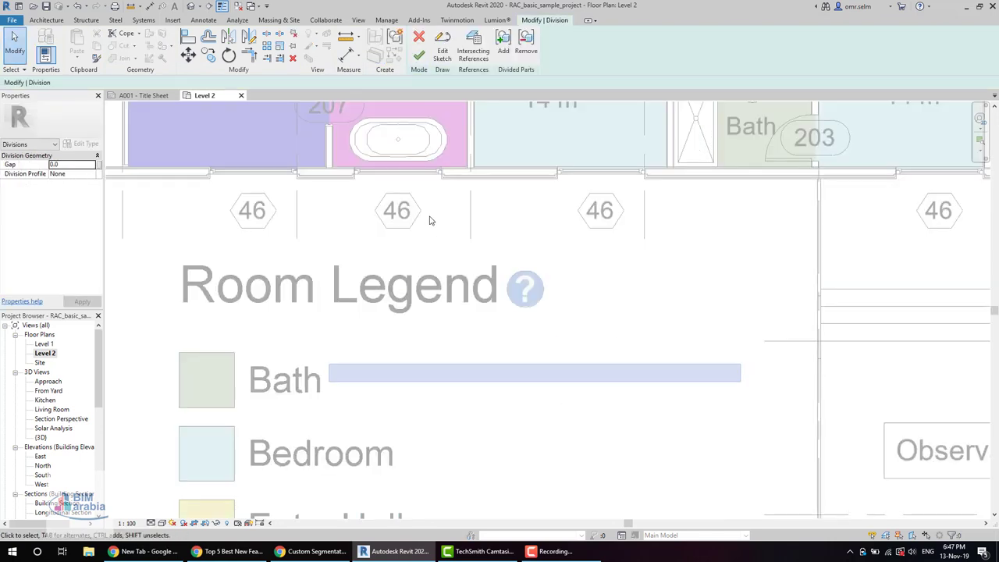
pyautogui.click(443, 49)
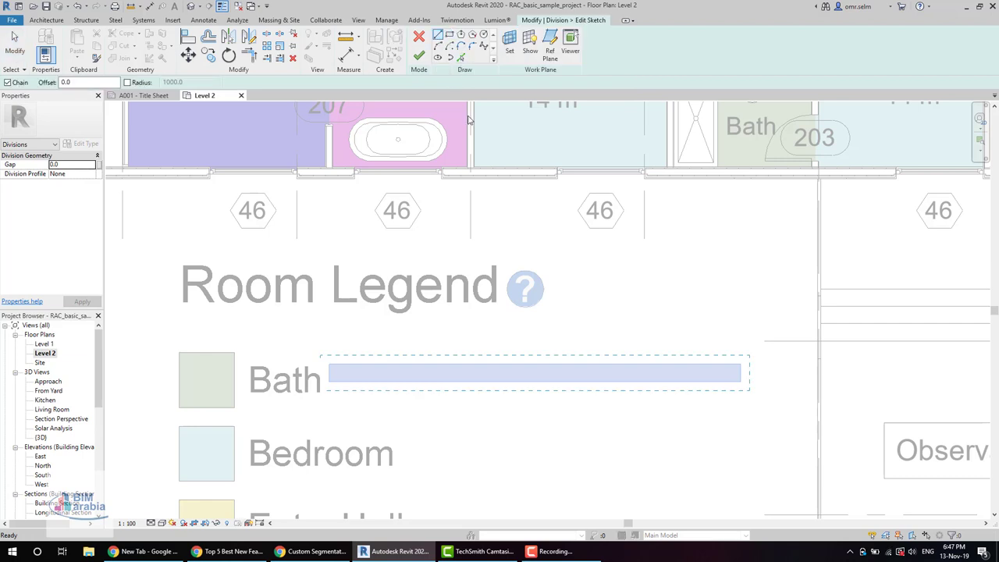
pyautogui.click(635, 316)
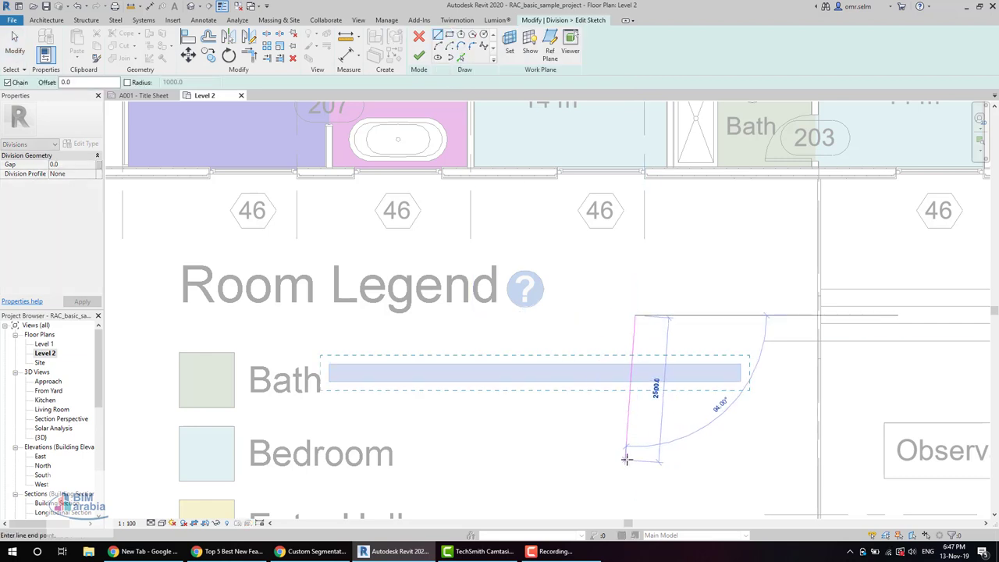
pyautogui.click(635, 459)
pyautogui.press('Escape')
pyautogui.click(406, 331)
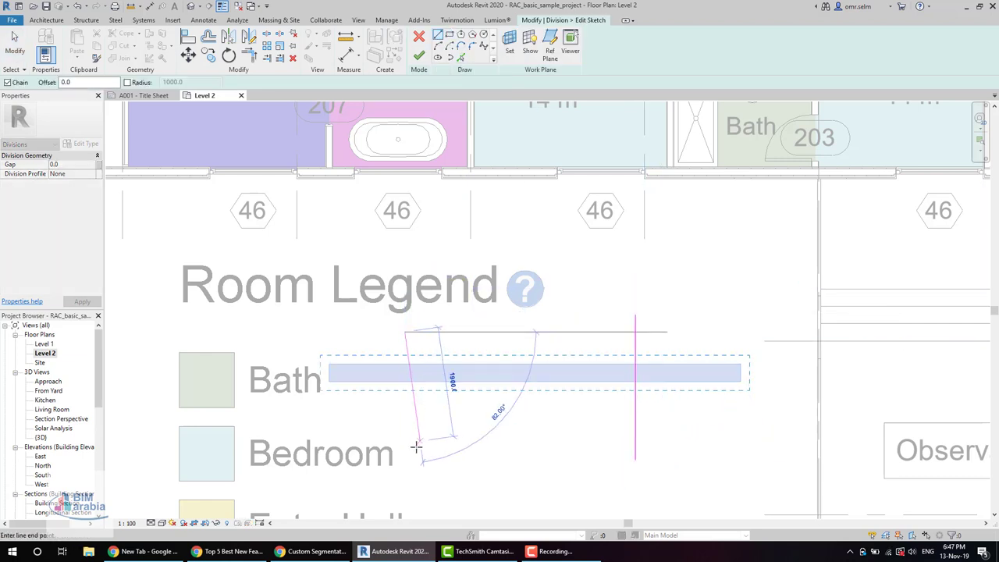
pyautogui.click(403, 459)
pyautogui.press('Escape')
pyautogui.click(419, 56)
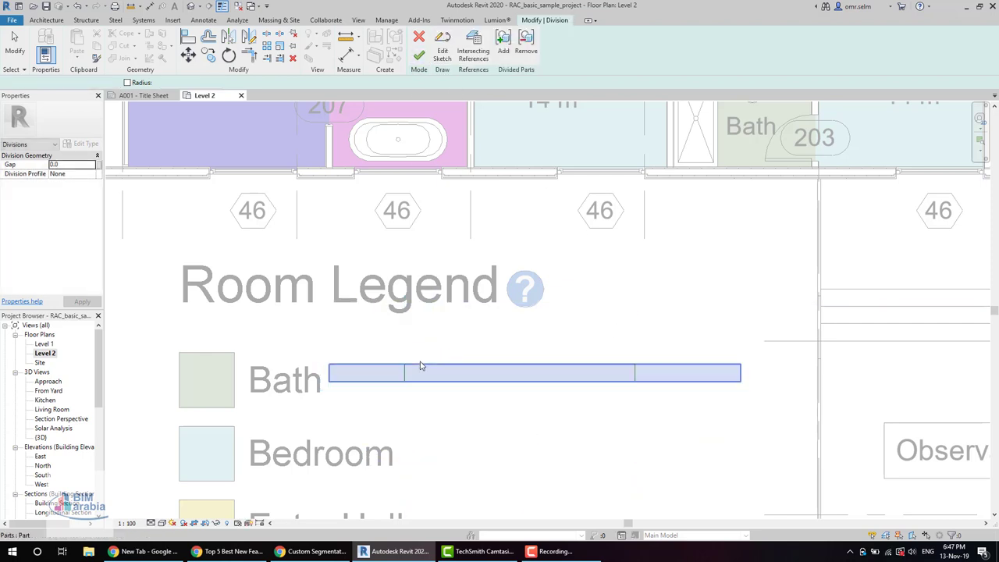
# Finish the division and set Parts Visibility to Show Original, then Show Both.
pyautogui.click(421, 56)
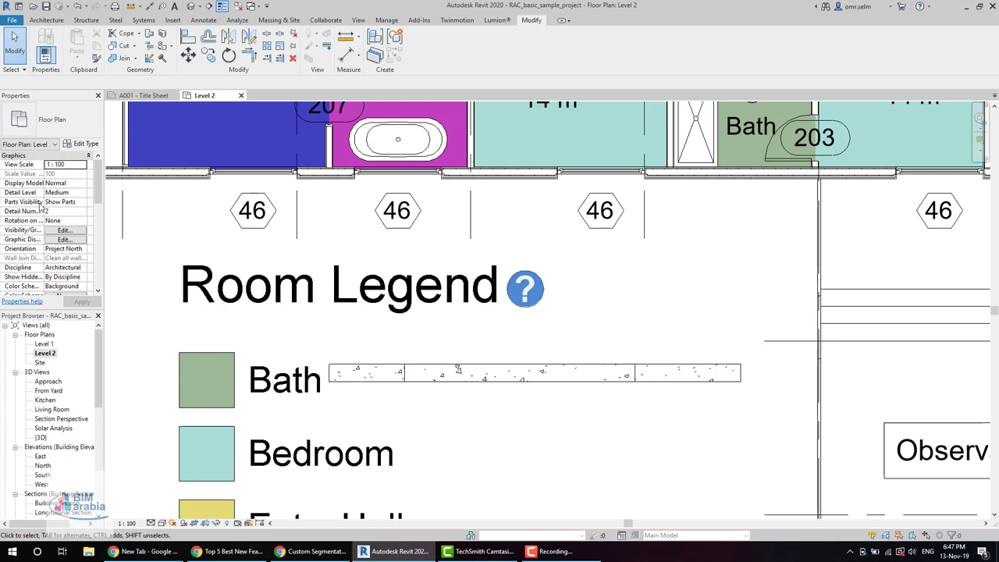
pyautogui.click(88, 203)
pyautogui.click(71, 220)
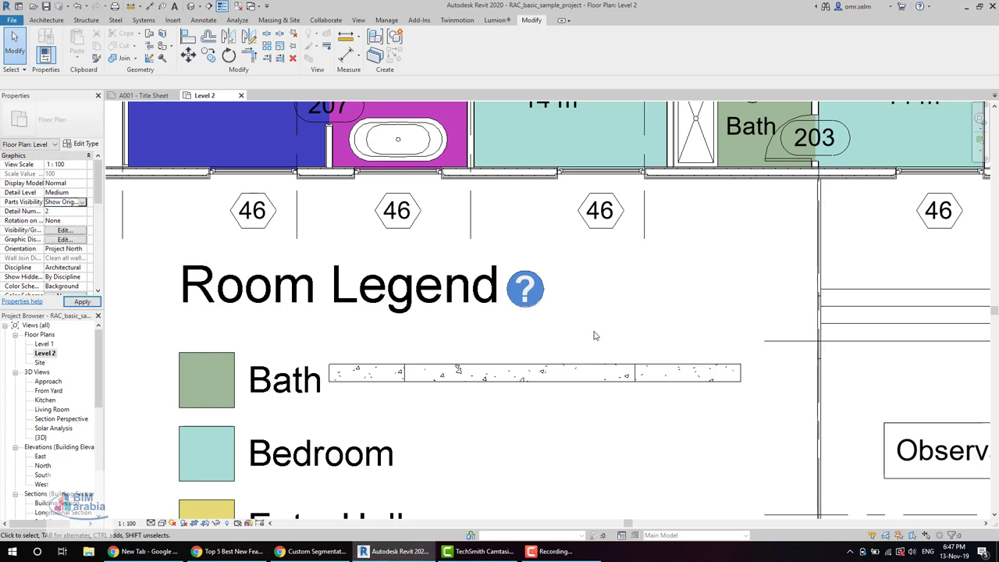
pyautogui.click(82, 202)
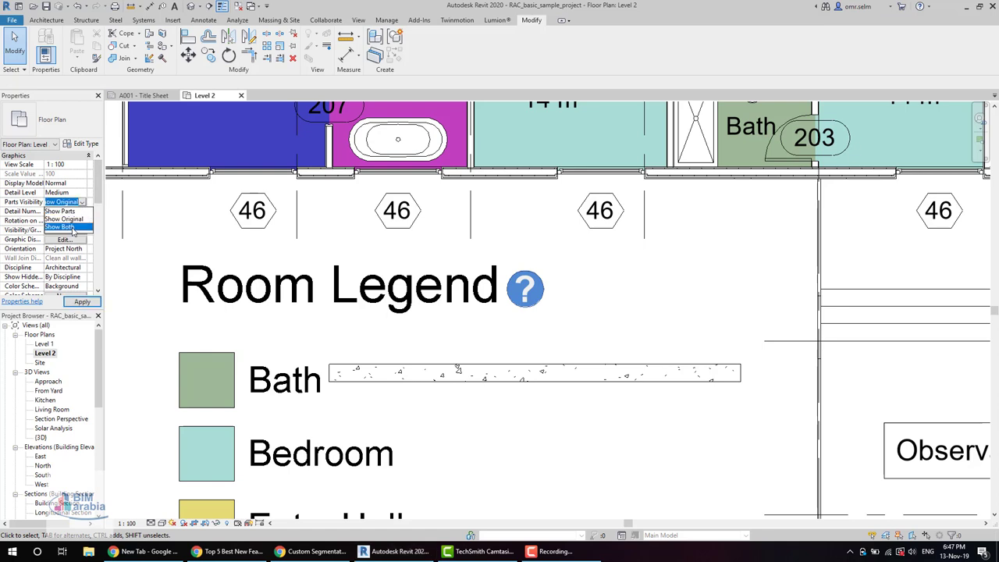
pyautogui.click(72, 227)
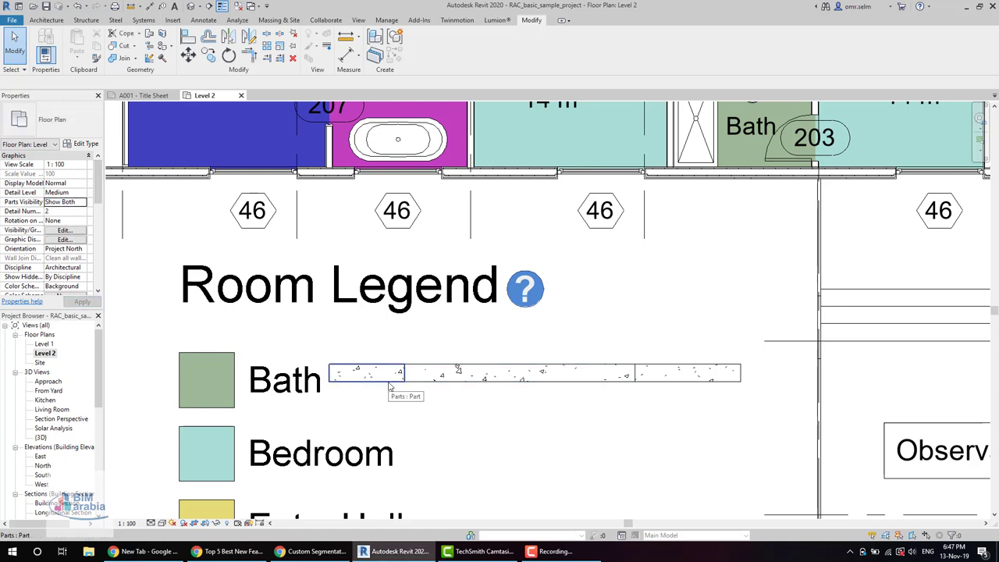
# Delete the middle wall piece, respond to the parts error, and clear the selection.
pyautogui.click(472, 386)
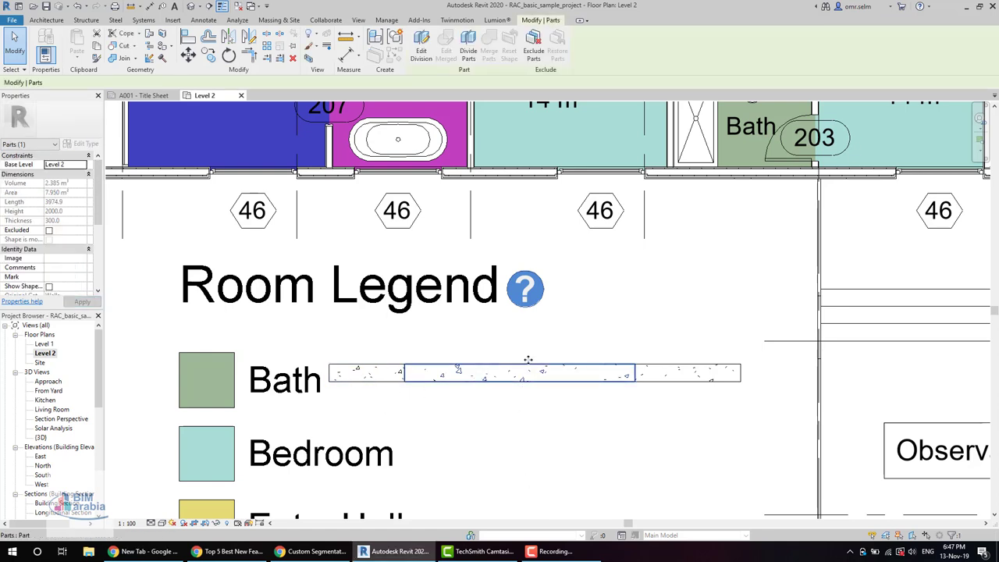
pyautogui.press('Delete')
pyautogui.click(832, 528)
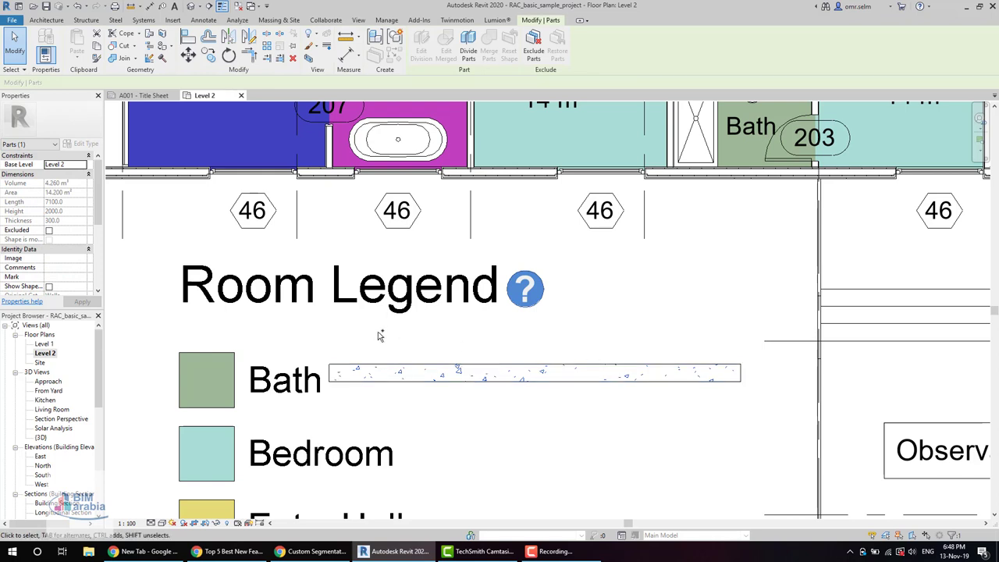
pyautogui.click(629, 349)
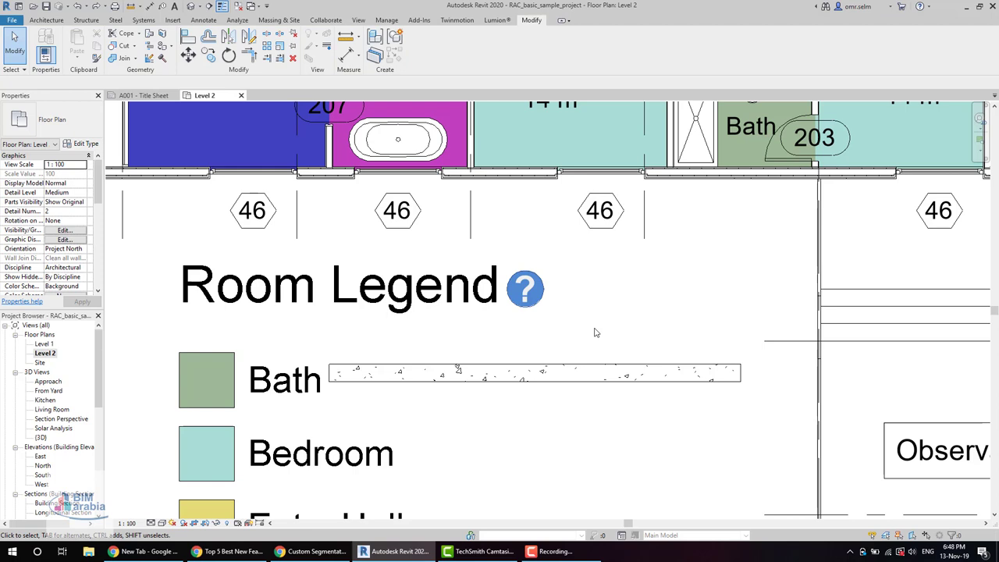
# Select the Bath wall strip, switch to its middle part, and open its division sketch.
pyautogui.click(562, 375)
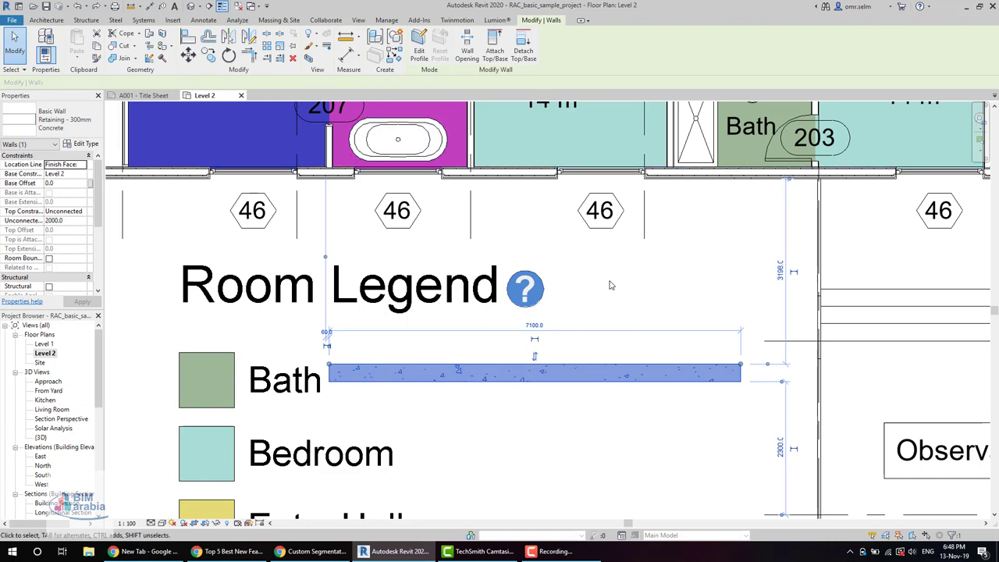
pyautogui.click(609, 312)
pyautogui.click(601, 376)
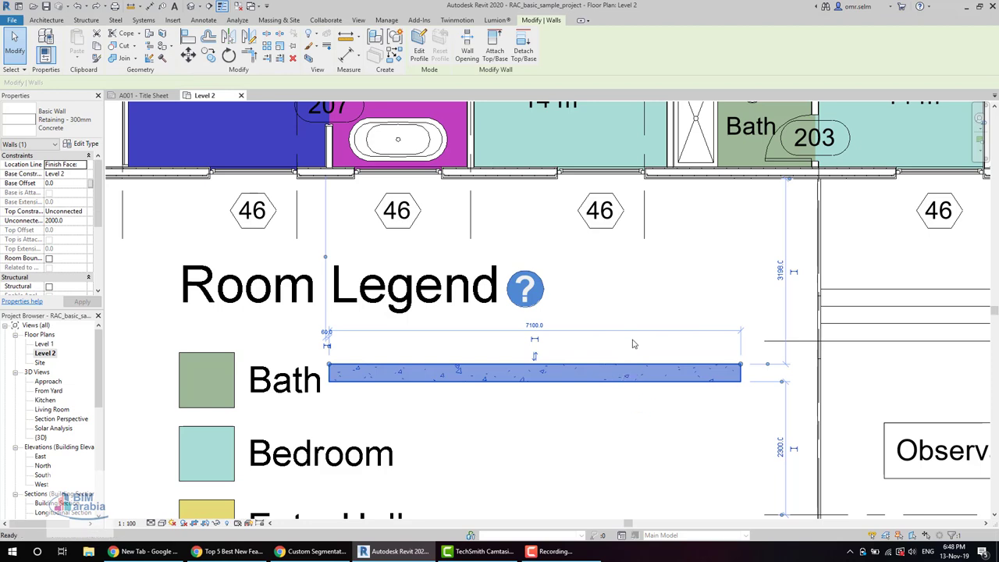
pyautogui.press('Escape')
pyautogui.click(609, 386)
pyautogui.doubleClick(609, 387)
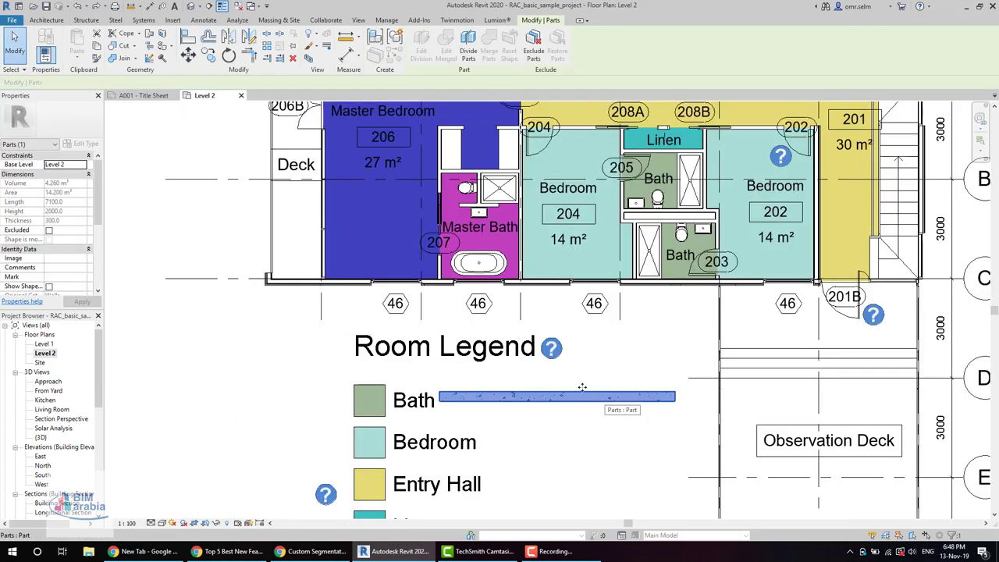
# Recreate the wall part, start a division with profile None, then cancel it.
pyautogui.click(586, 398)
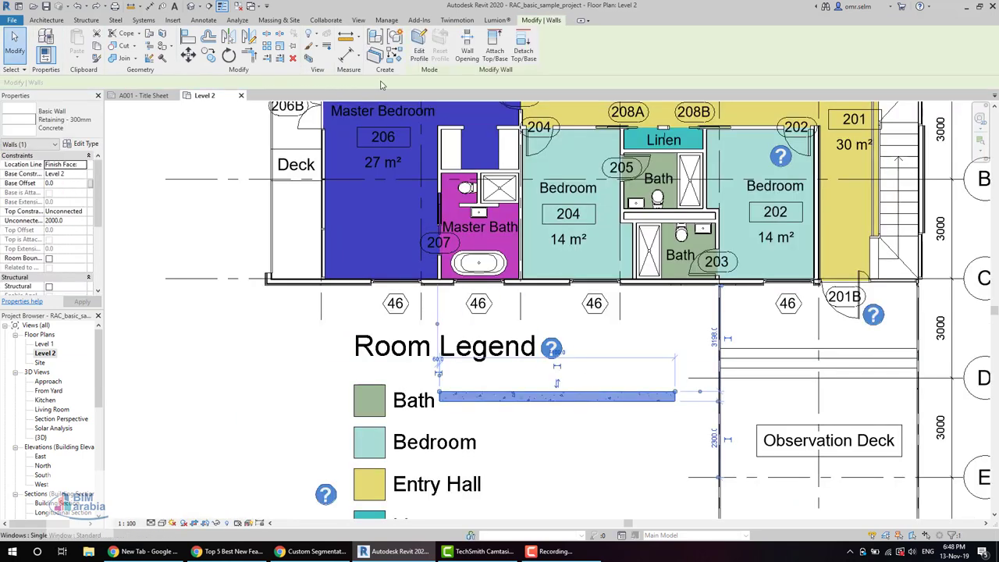
pyautogui.click(376, 55)
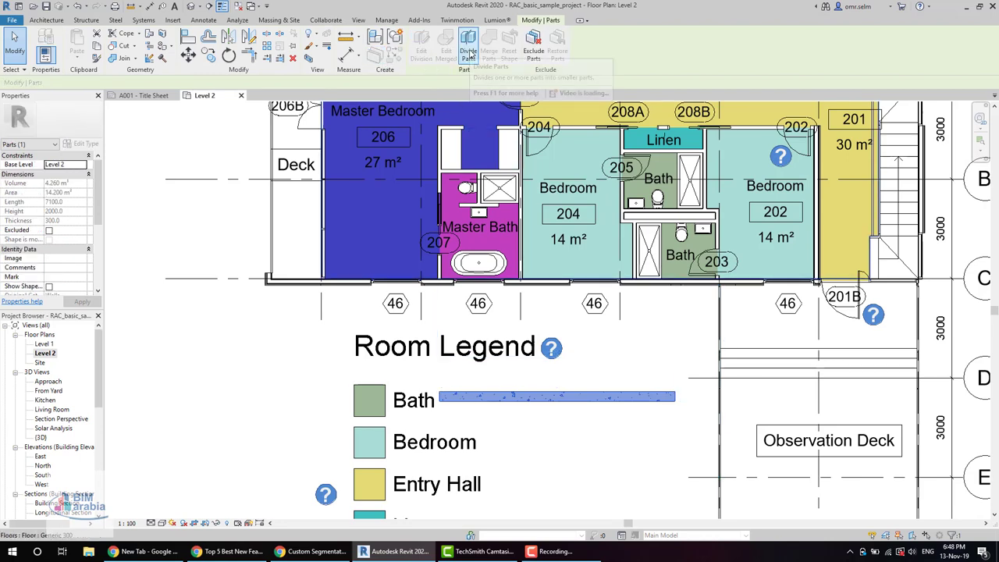
pyautogui.click(469, 57)
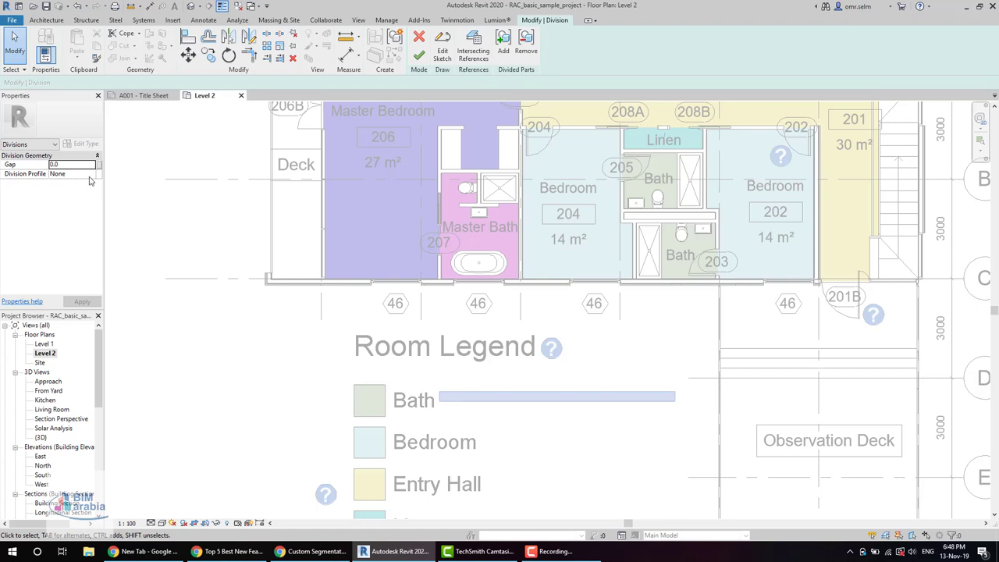
pyautogui.click(89, 178)
pyautogui.click(90, 181)
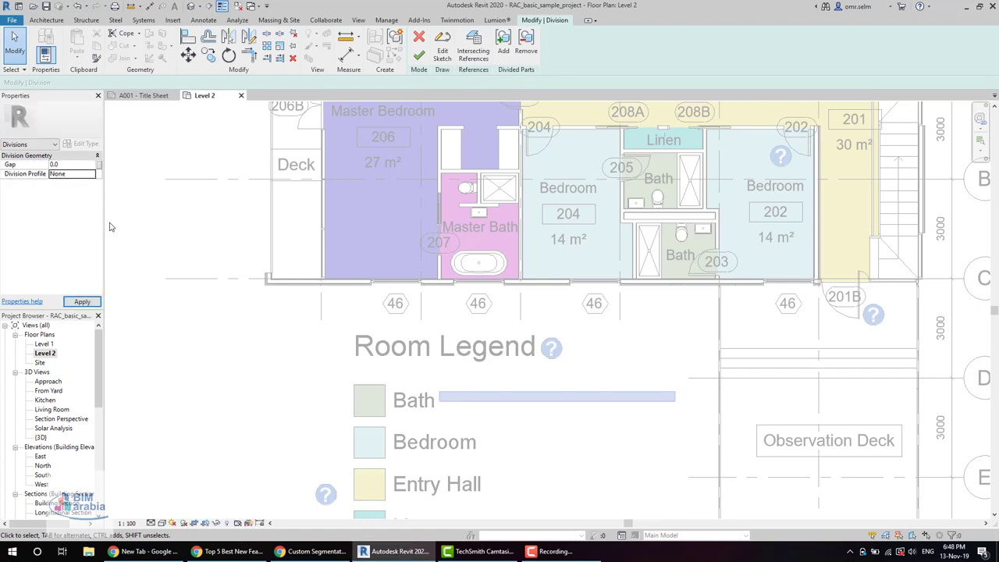
pyautogui.click(418, 39)
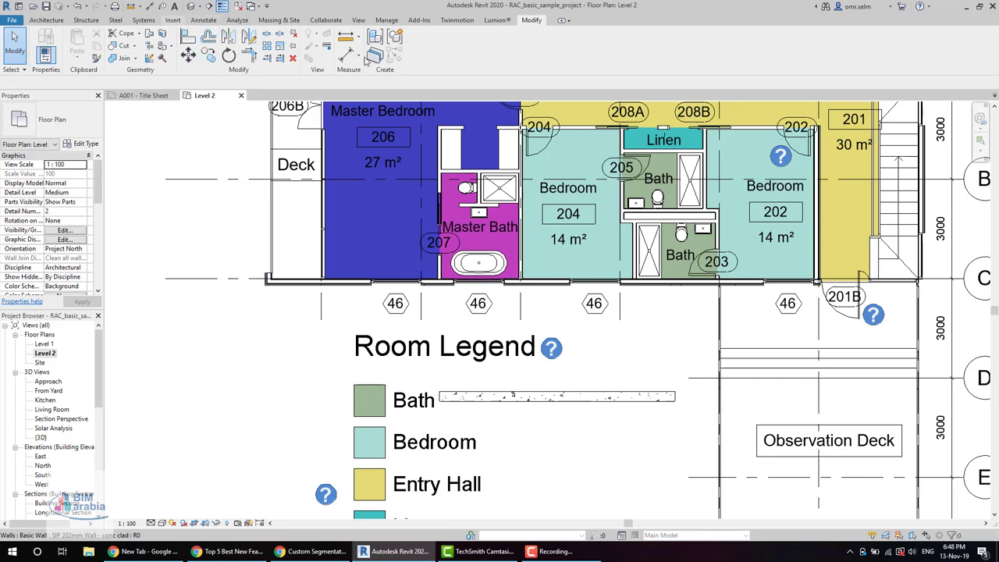
pyautogui.click(172, 20)
# In Load Family, browse from the BATHTUB folder to C:\ProgramData\Autodesk.
pyautogui.click(427, 43)
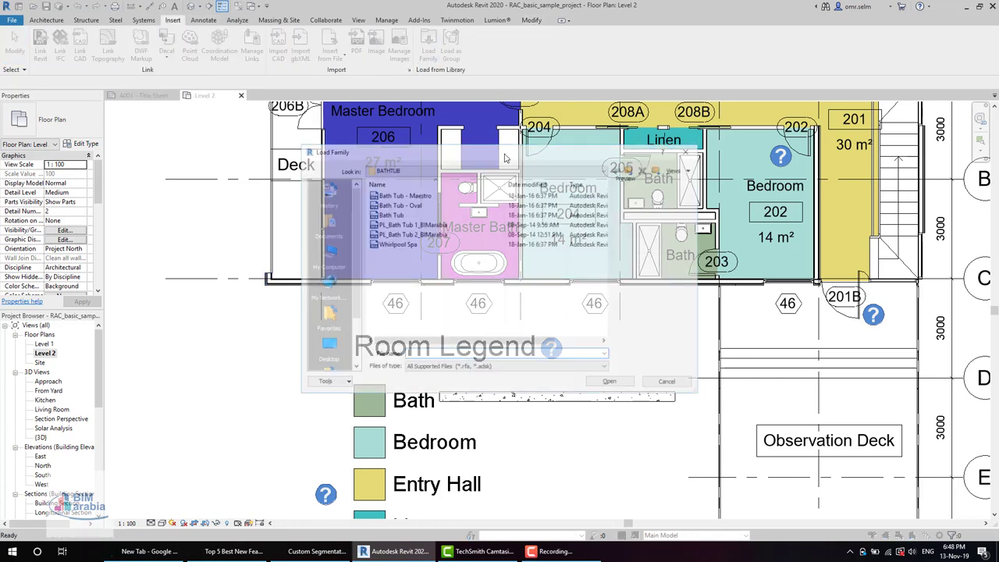
pyautogui.click(632, 172)
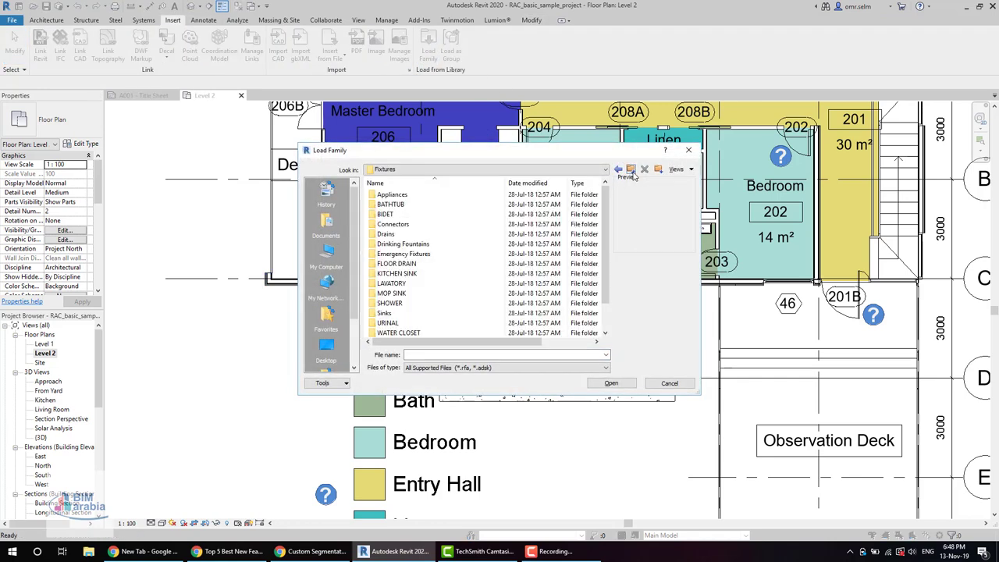
pyautogui.click(631, 171)
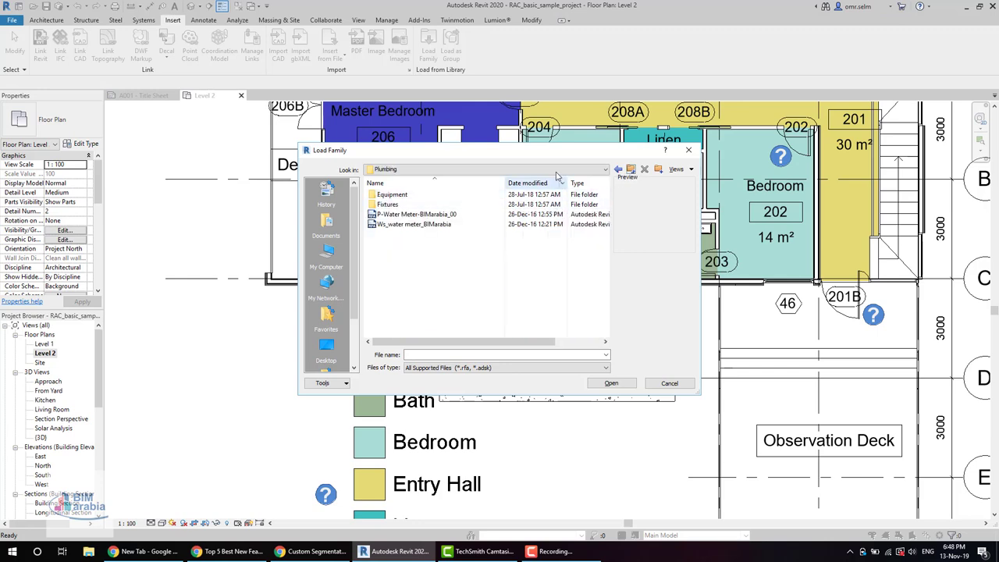
pyautogui.click(499, 169)
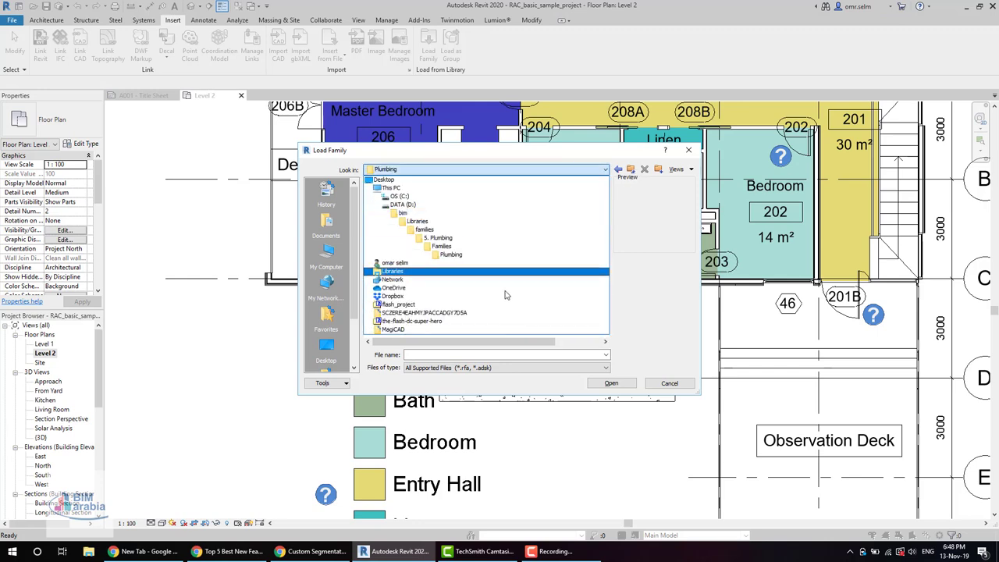
pyautogui.click(448, 201)
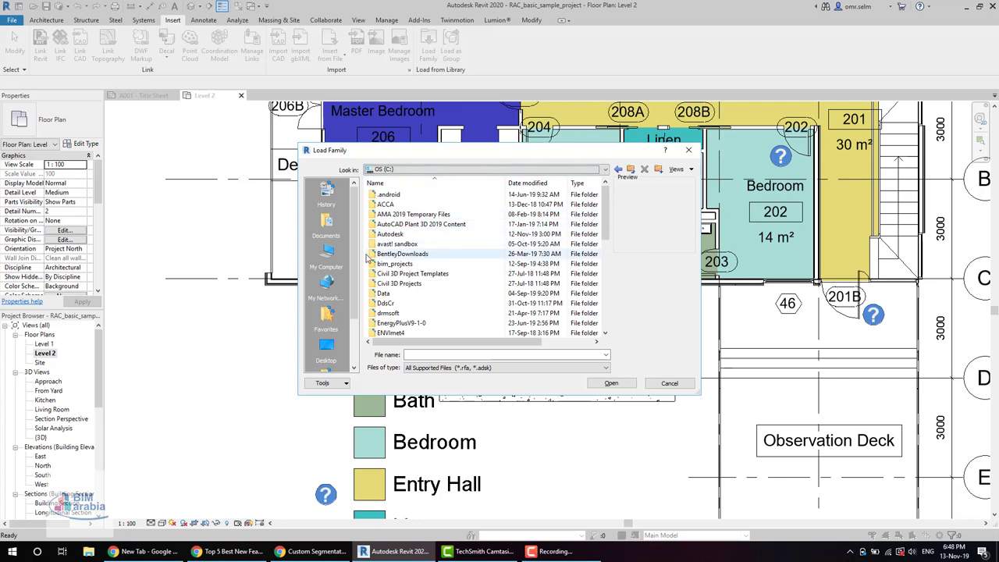
pyautogui.scroll(-5, 398, 265)
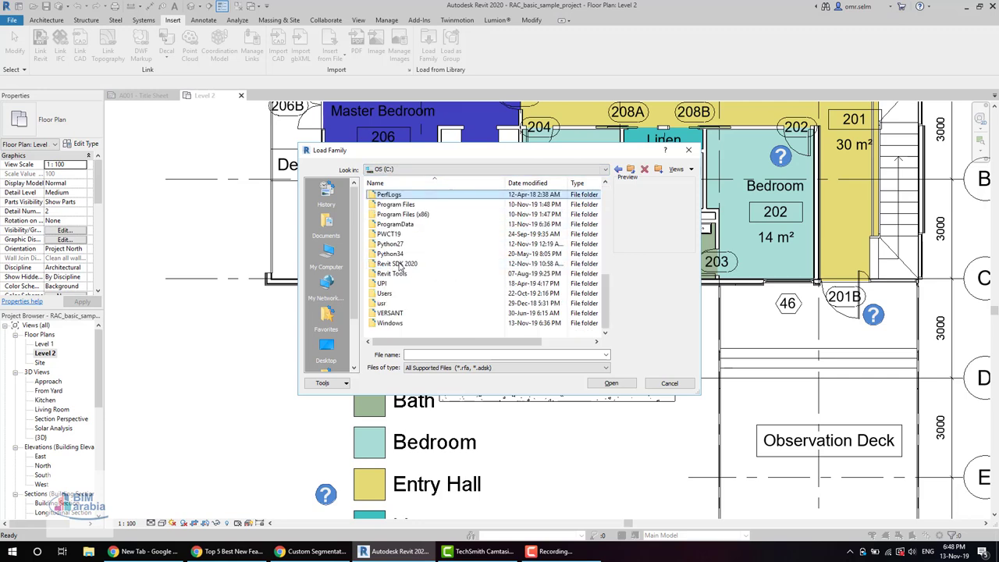
pyautogui.click(398, 205)
pyautogui.doubleClick(426, 225)
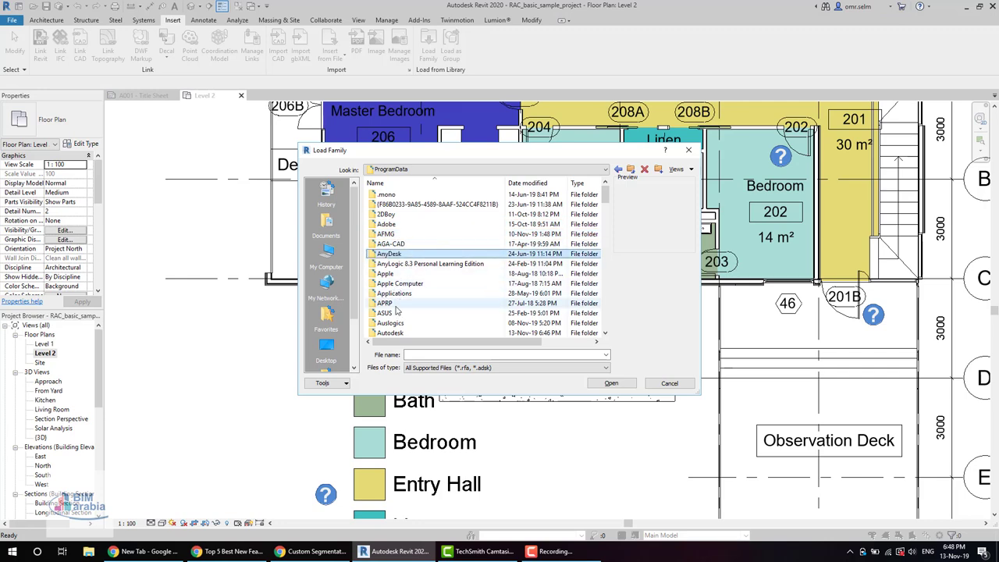
pyautogui.click(389, 324)
pyautogui.doubleClick(390, 332)
# Navigate into RVT 2020 > Libraries > US Metric.
pyautogui.scroll(-1, 435, 290)
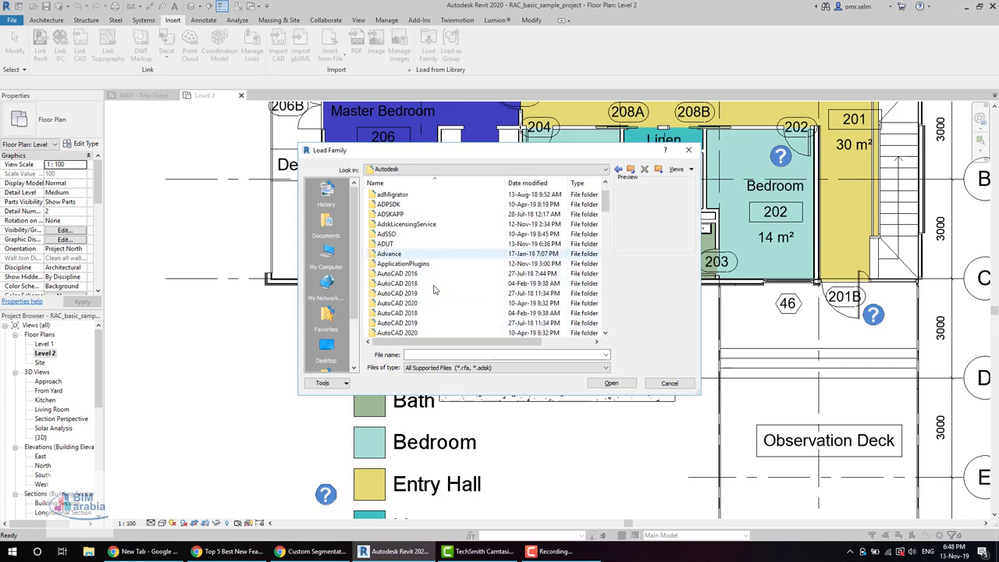
pyautogui.scroll(-1, 434, 290)
pyautogui.scroll(-3, 435, 289)
pyautogui.press('r')
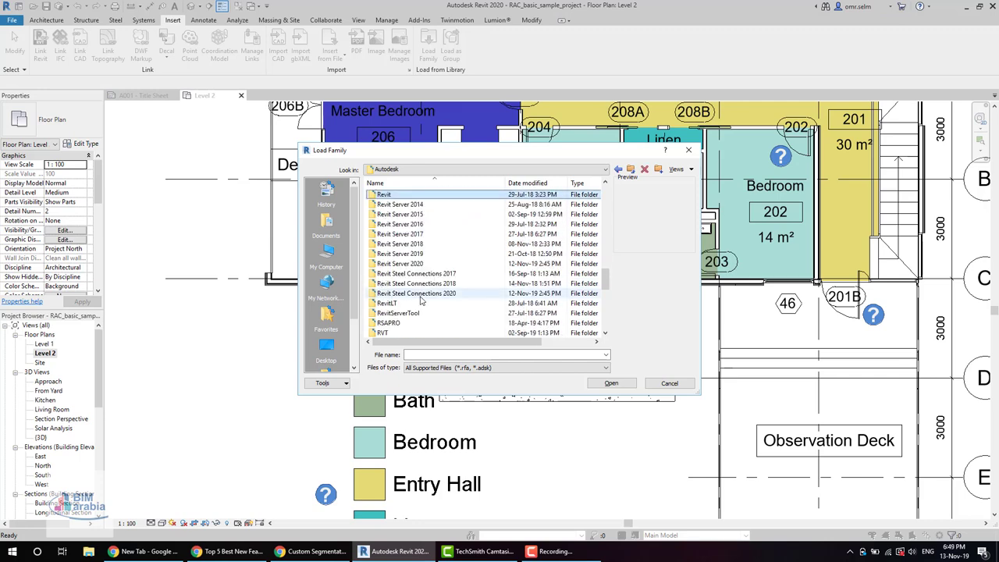
pyautogui.scroll(-2, 471, 299)
pyautogui.scroll(-2, 461, 296)
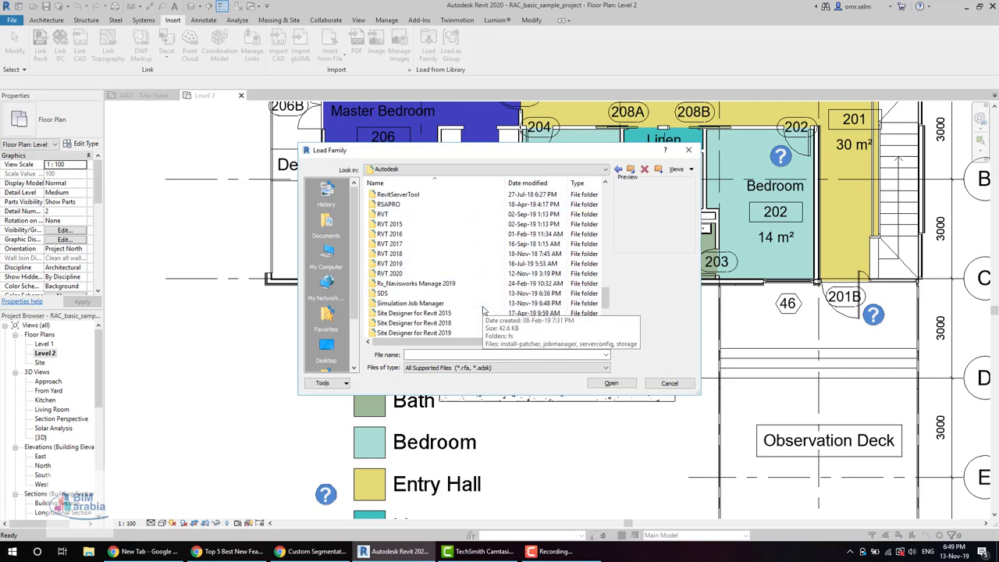
pyautogui.click(403, 275)
pyautogui.doubleClick(403, 275)
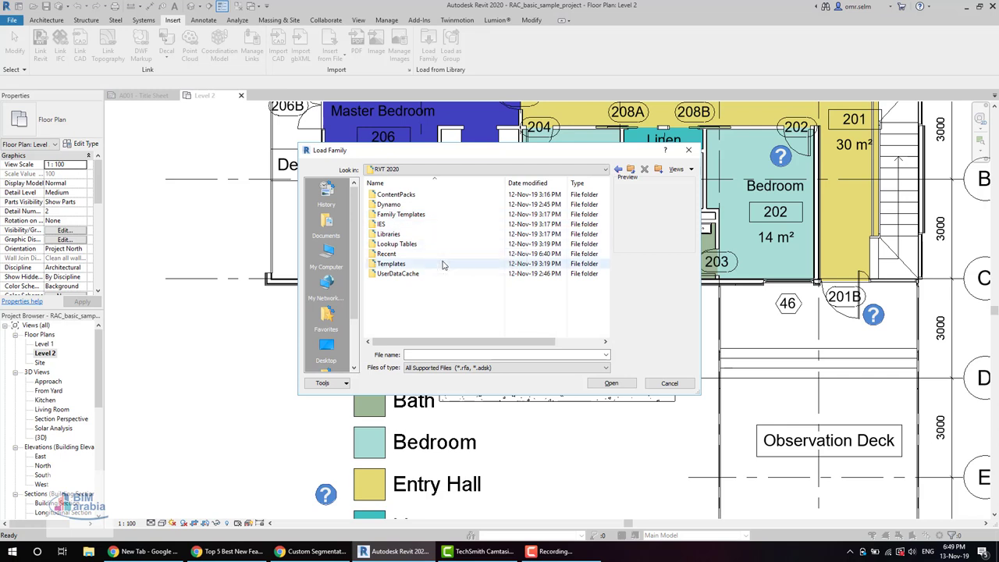
pyautogui.click(398, 236)
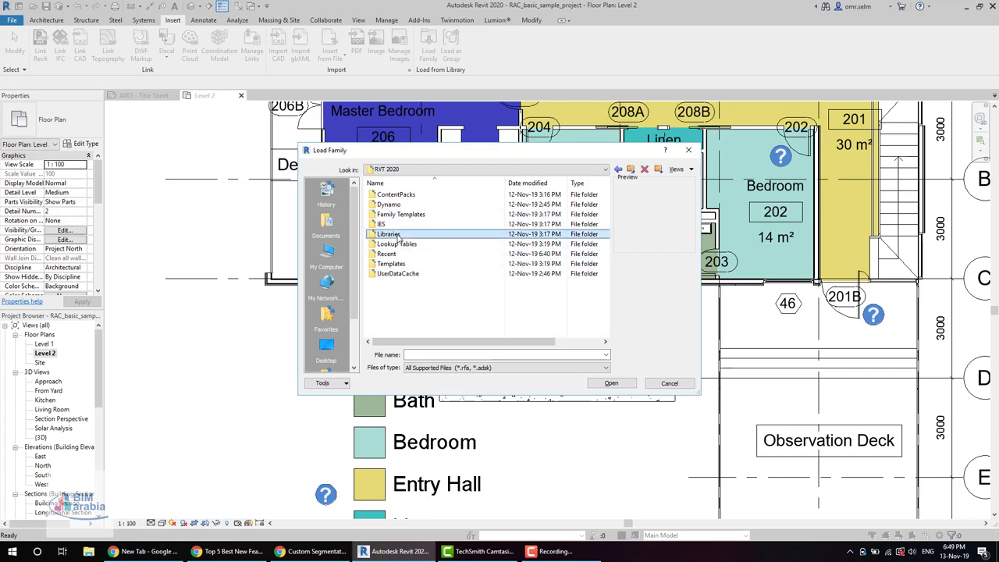
pyautogui.doubleClick(398, 236)
pyautogui.click(406, 206)
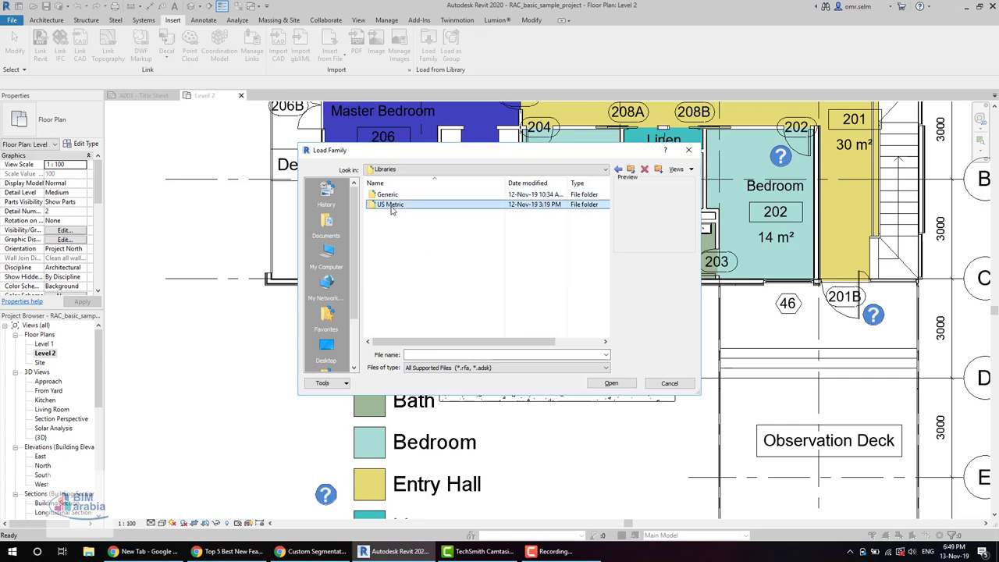
pyautogui.doubleClick(405, 207)
# Open Profiles > Division Profiles and load M_Angled Step, M_Notch and M_Tapered Notch.
pyautogui.scroll(-7, 437, 261)
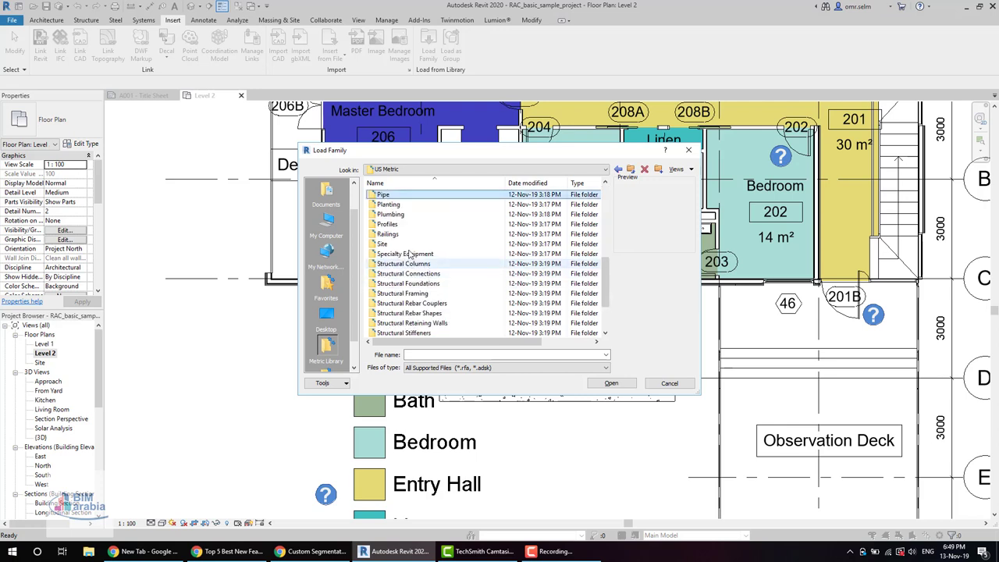
pyautogui.click(397, 215)
pyautogui.click(402, 225)
pyautogui.doubleClick(401, 225)
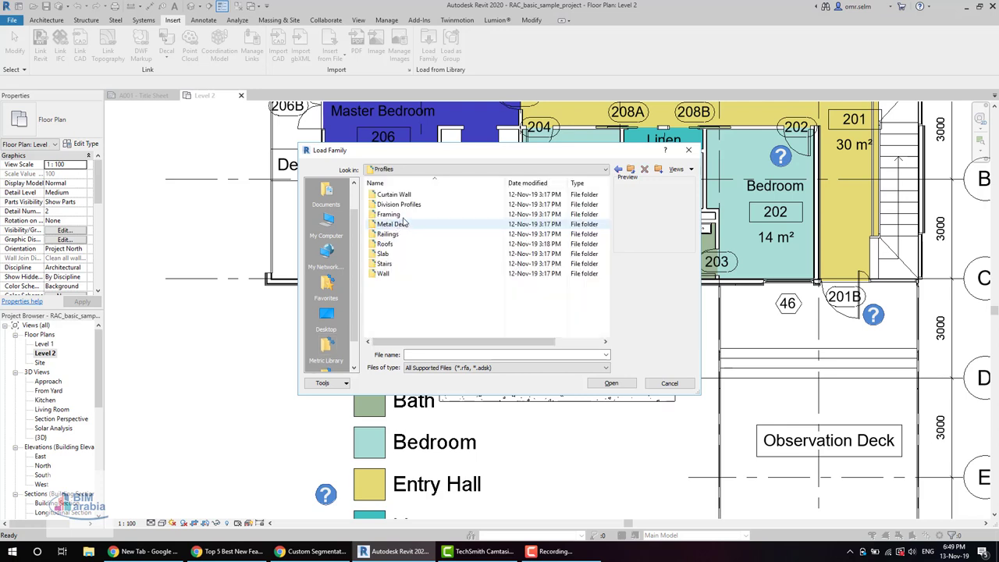
pyautogui.doubleClick(410, 204)
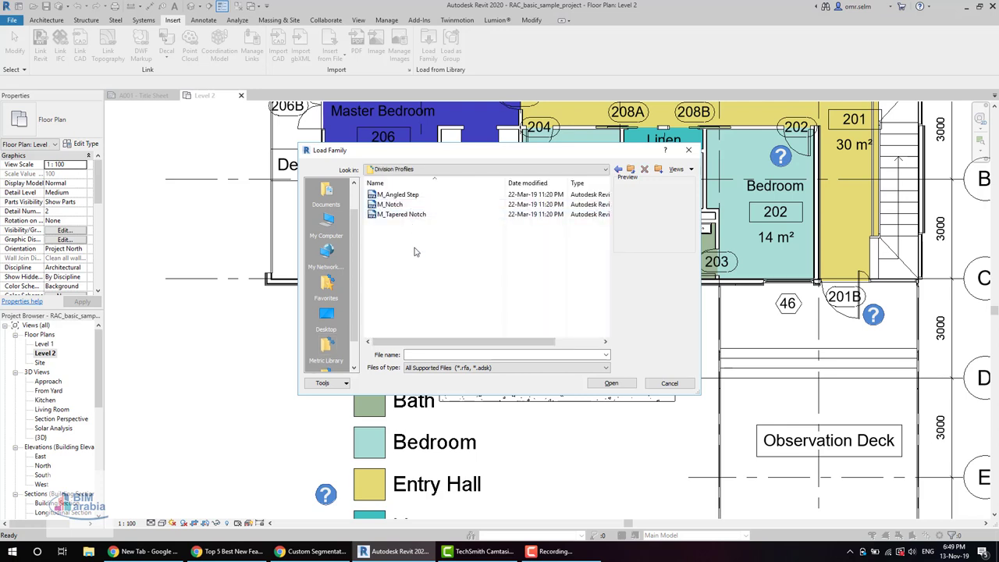
pyautogui.hotkey('ctrl', 'a')
pyautogui.click(612, 383)
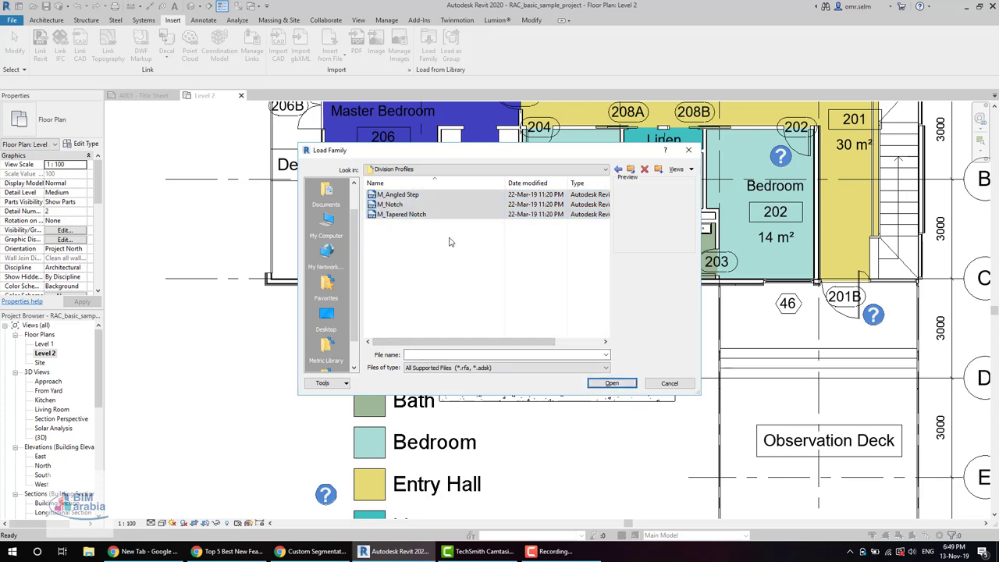
pyautogui.click(378, 216)
pyautogui.press('Up')
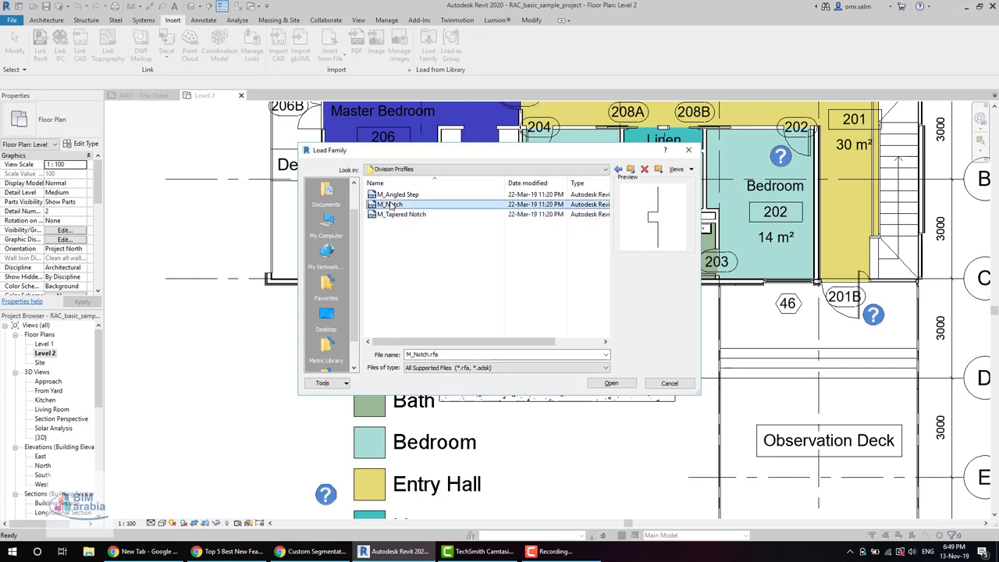
pyautogui.press('Up')
pyautogui.hotkey('shift', 'Down')
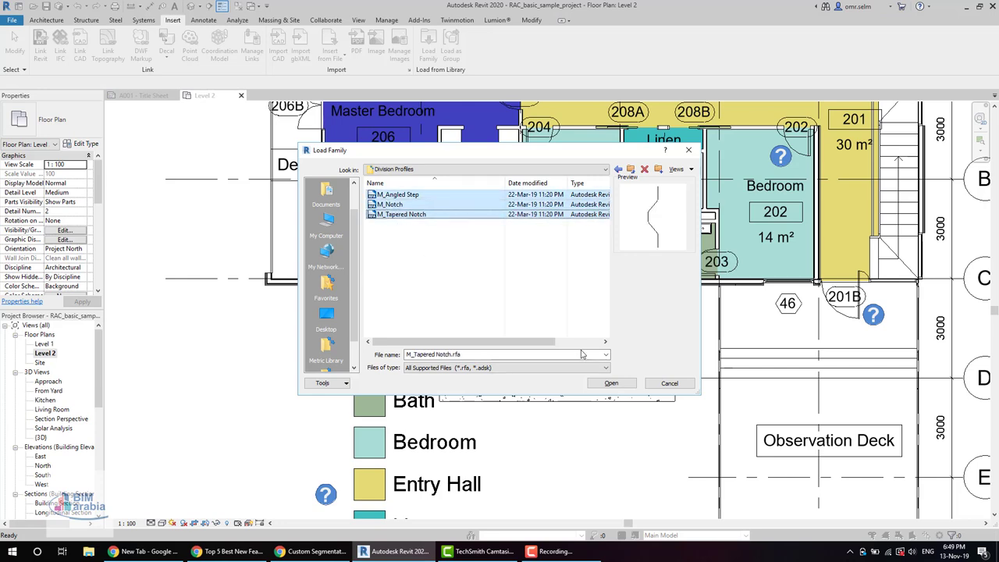
pyautogui.click(612, 383)
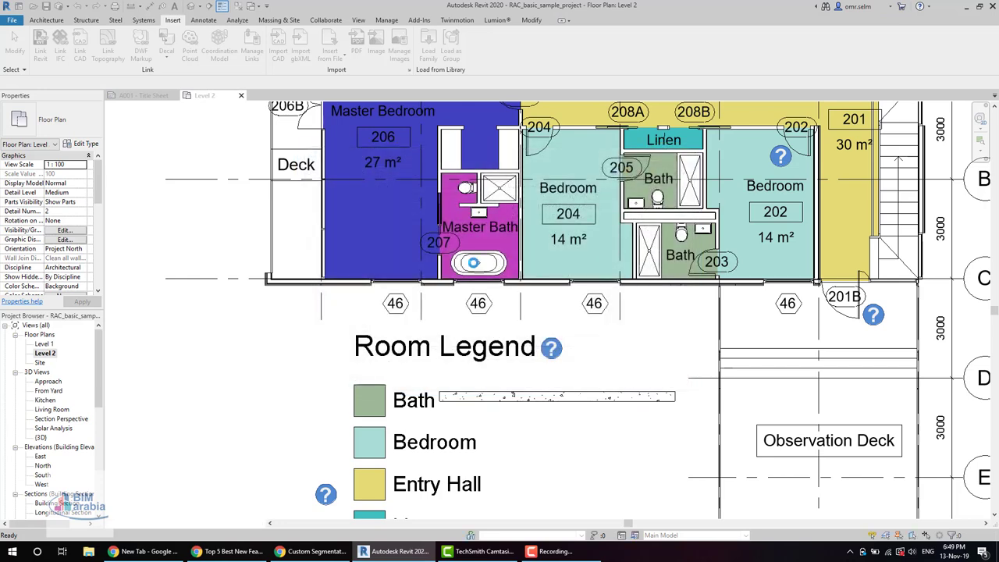
# Divide the Bath wall part using M_Angled Step, Complementary edges, profile along enabled, 10.0 gap.
pyautogui.click(587, 394)
pyautogui.click(468, 45)
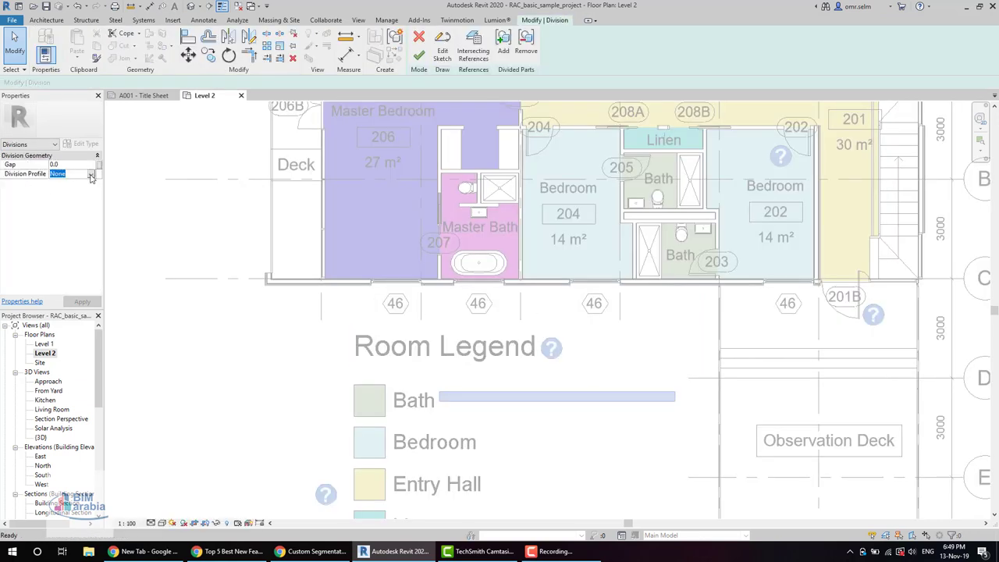
pyautogui.click(92, 175)
pyautogui.click(92, 191)
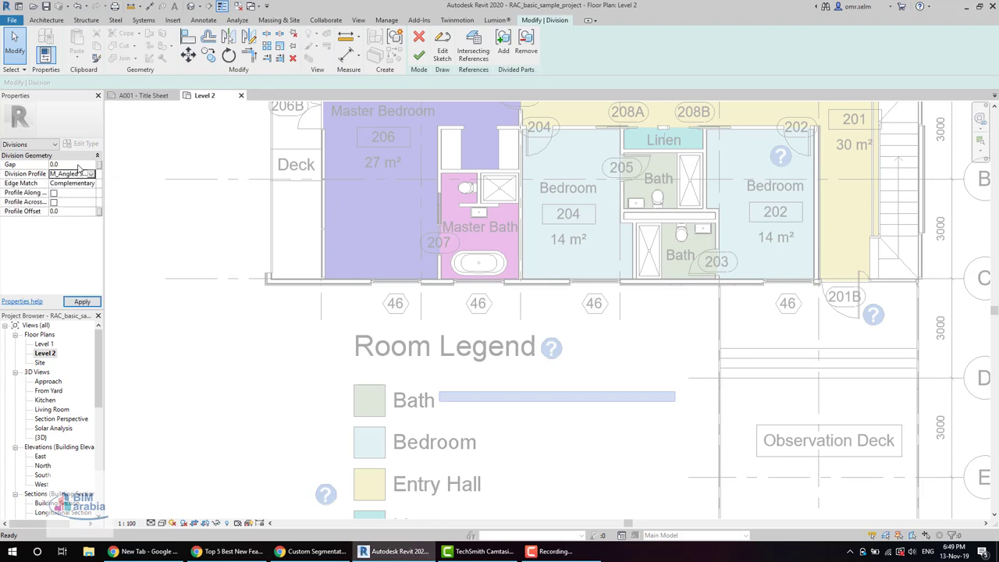
pyautogui.click(91, 183)
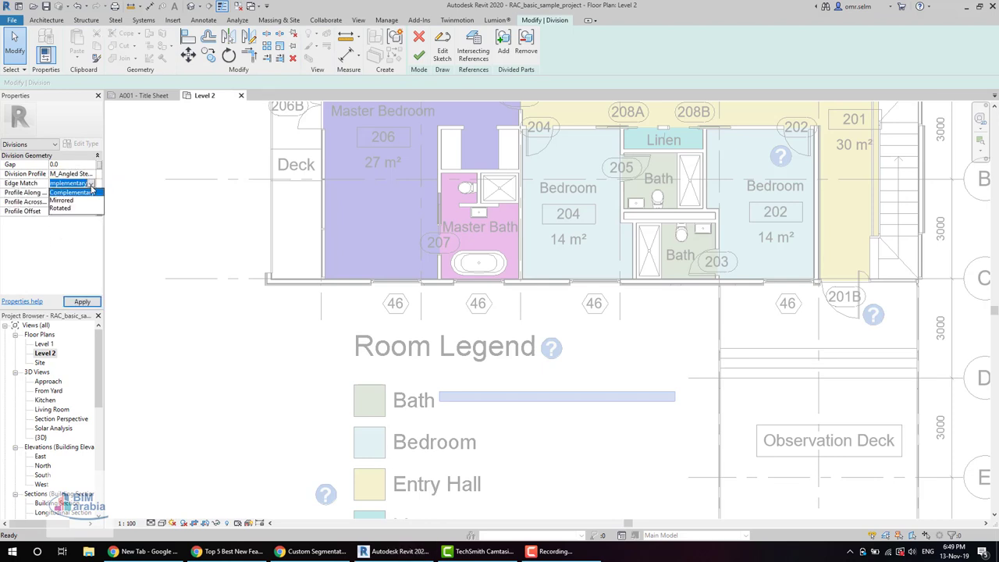
pyautogui.click(62, 258)
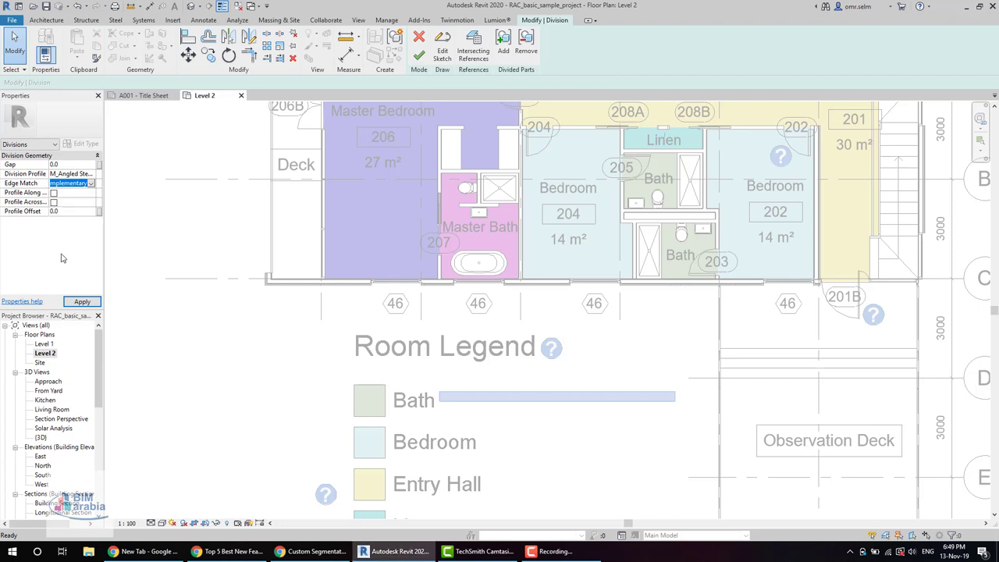
pyautogui.click(52, 193)
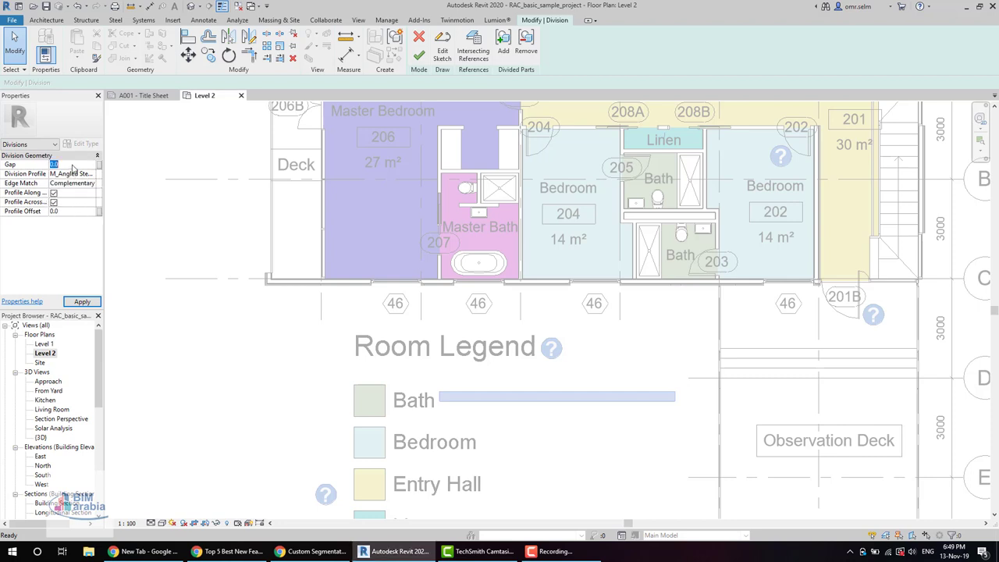
pyautogui.click(75, 164)
pyautogui.write('10')
pyautogui.press('Return')
# Sketch a cut line across the Bath wall part and finish, creating the angled-step joint.
pyautogui.scroll(2, 459, 317)
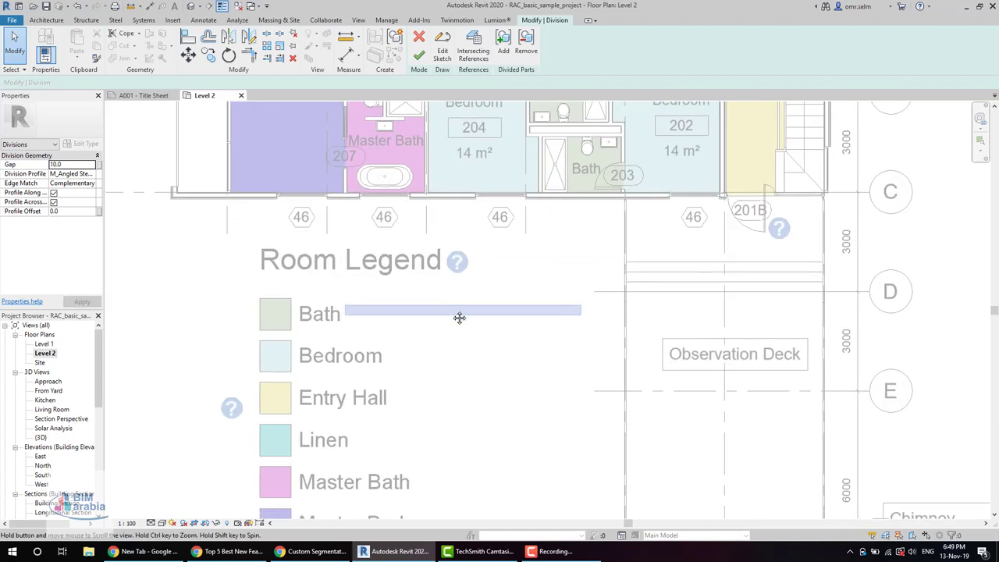
pyautogui.scroll(2, 459, 305)
pyautogui.click(442, 47)
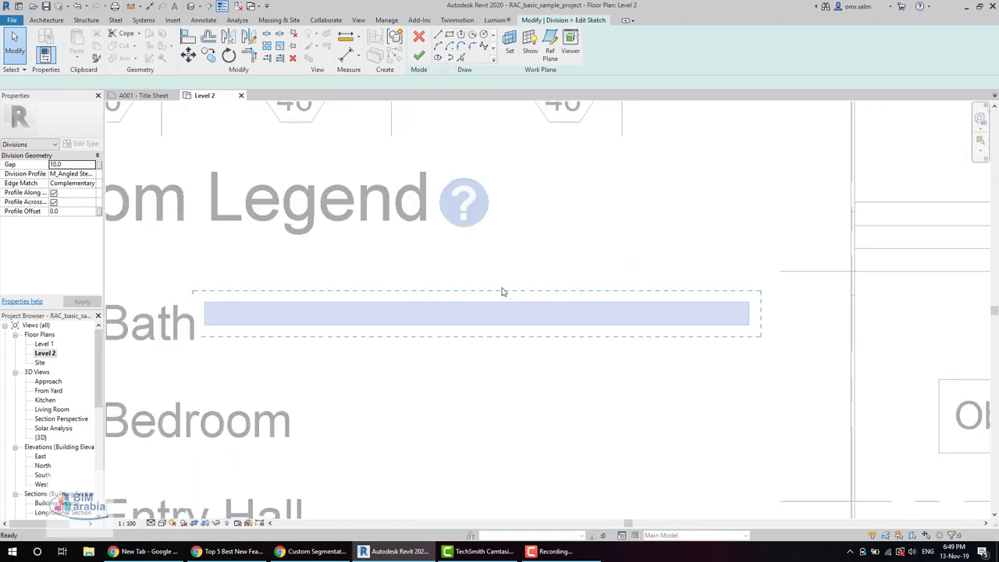
pyautogui.click(491, 361)
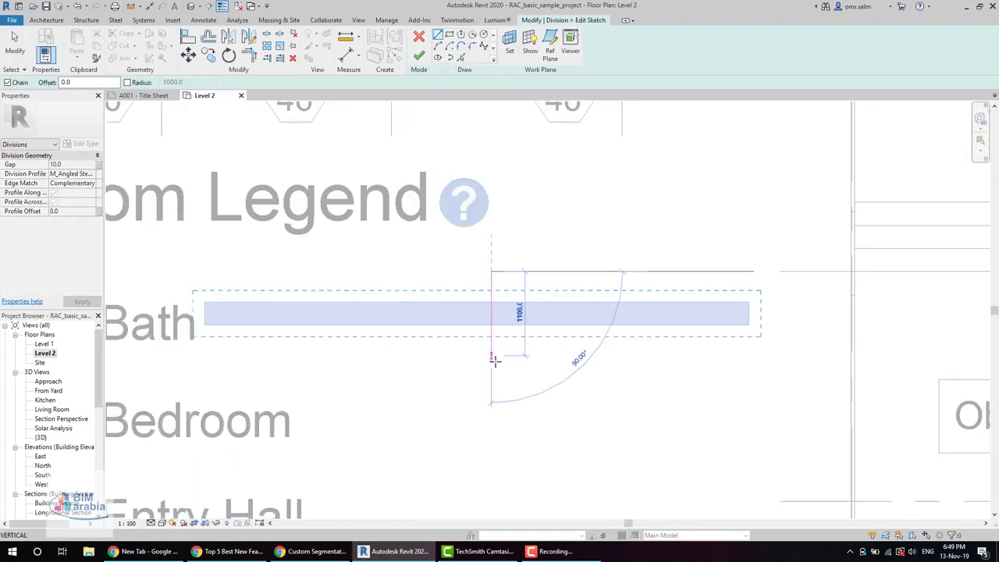
pyautogui.click(419, 56)
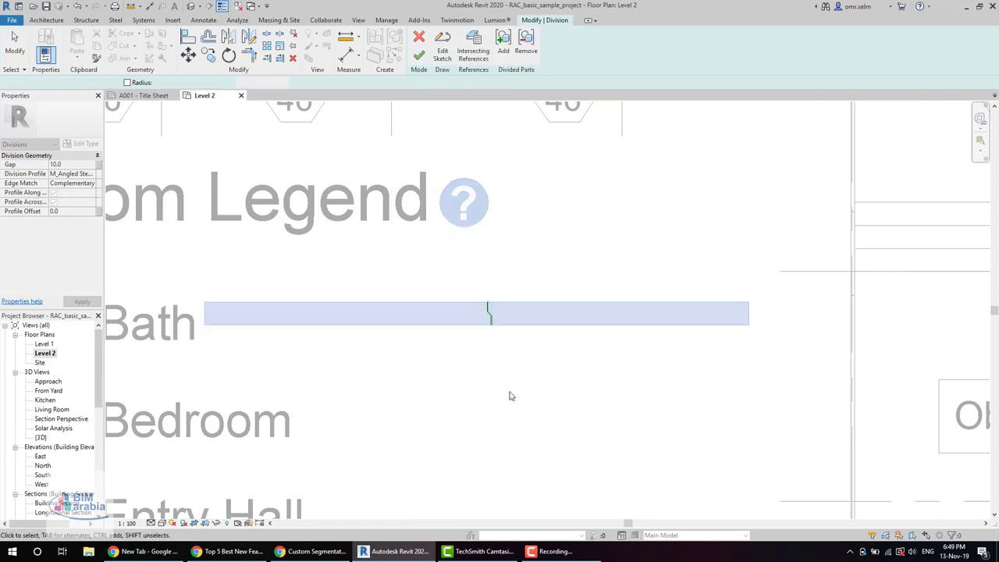
pyautogui.scroll(3, 499, 320)
pyautogui.scroll(2, 468, 301)
pyautogui.scroll(2, 479, 227)
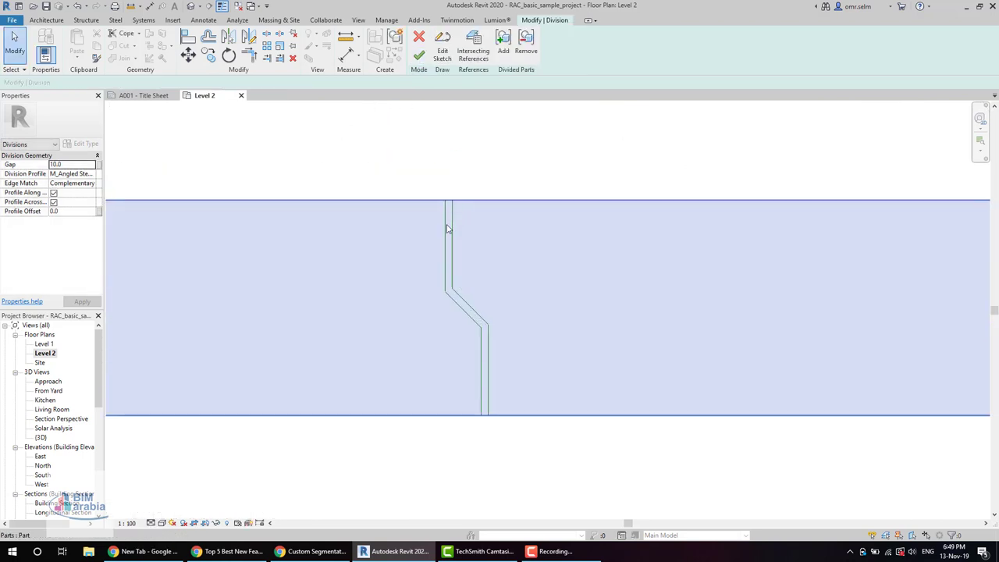
# Switch the division profile to M_Tapered Notch, turn off profile along, and set offset 100.
pyautogui.click(74, 173)
pyautogui.click(92, 174)
pyautogui.click(78, 193)
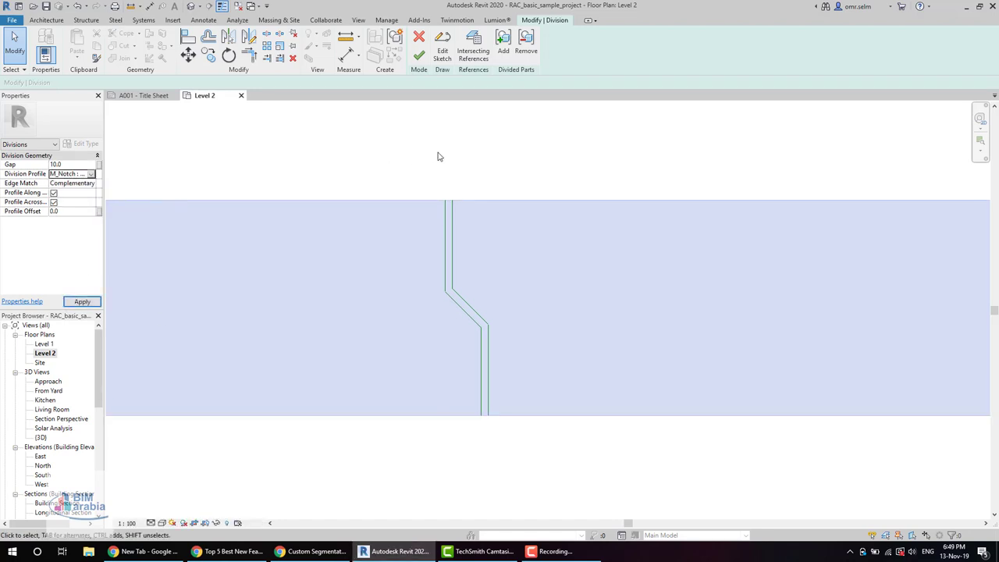
pyautogui.click(93, 179)
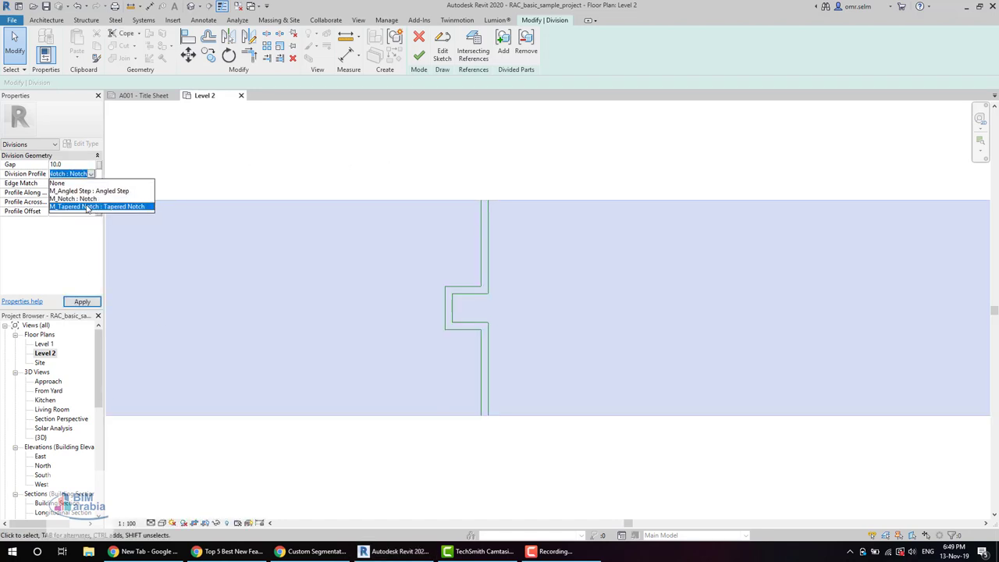
pyautogui.click(66, 204)
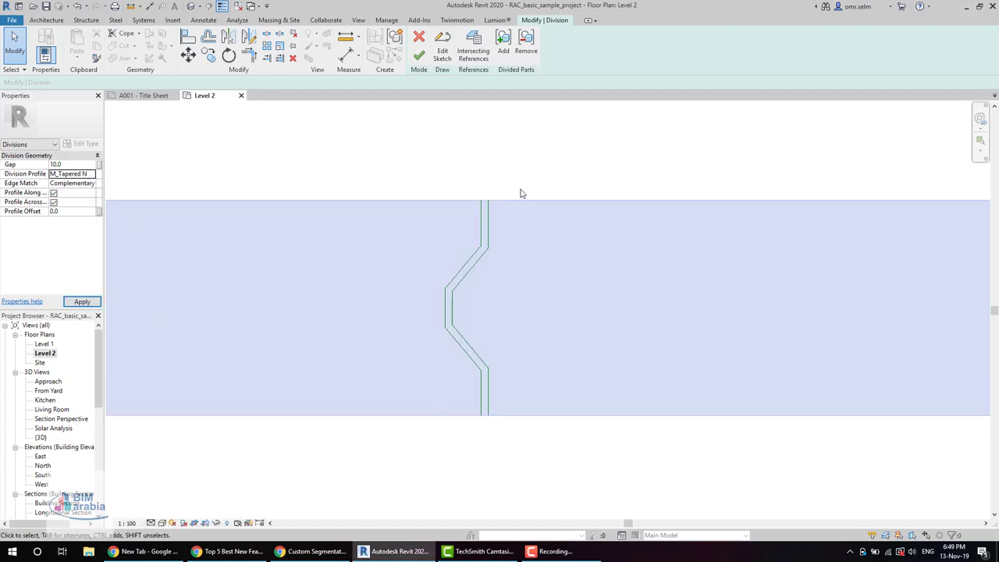
pyautogui.click(53, 193)
pyautogui.click(90, 212)
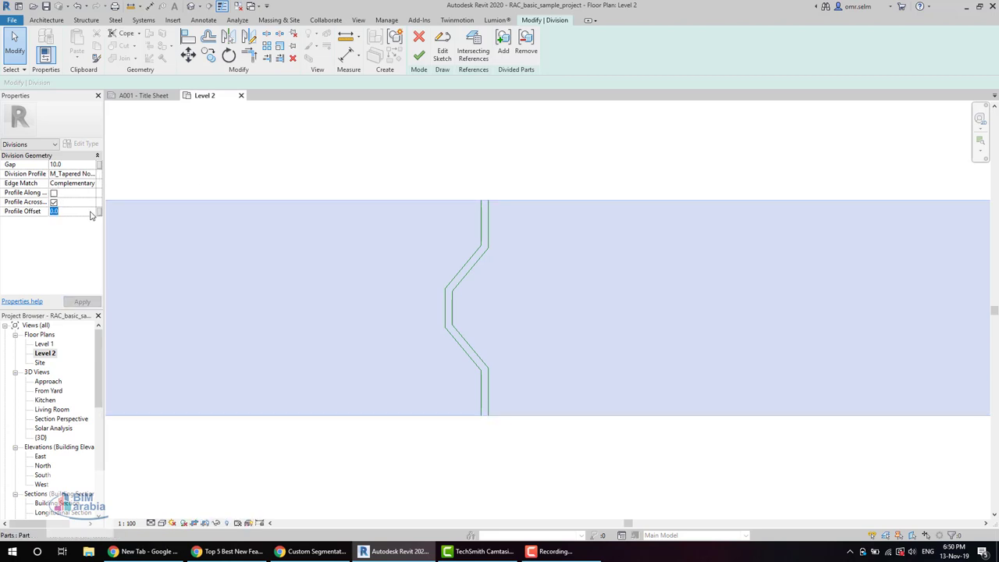
pyautogui.write('10')
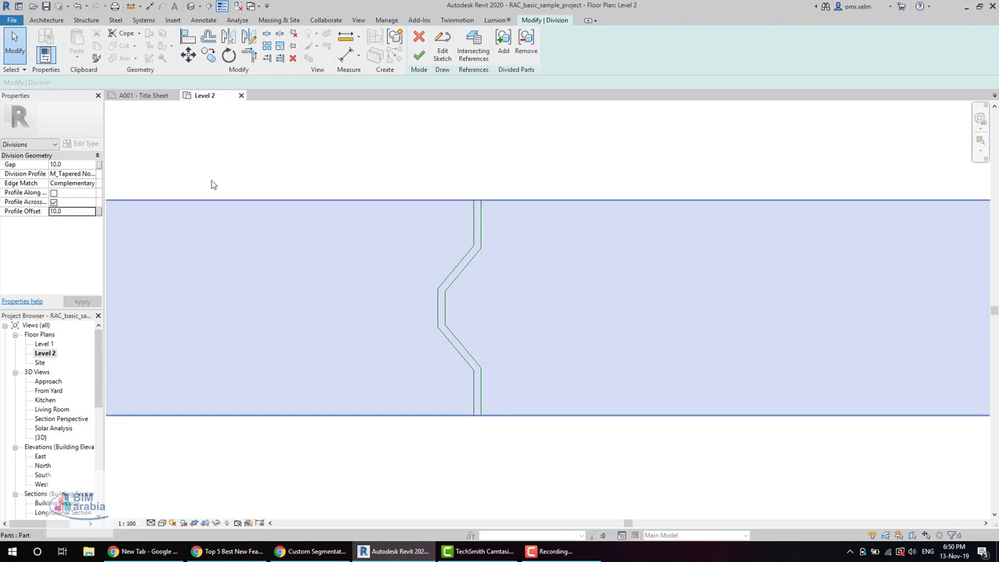
pyautogui.click(82, 212)
pyautogui.write('1')
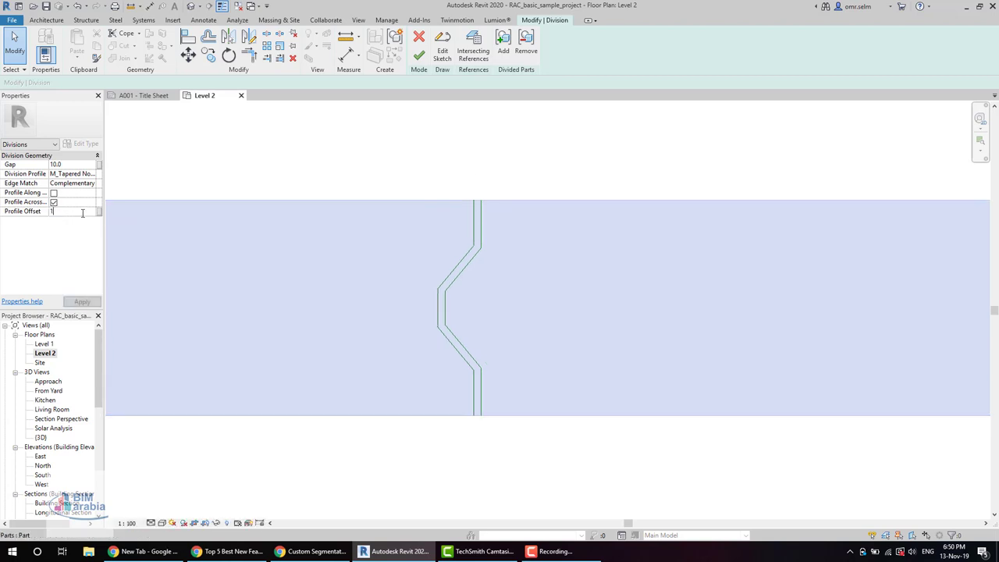
pyautogui.write('00')
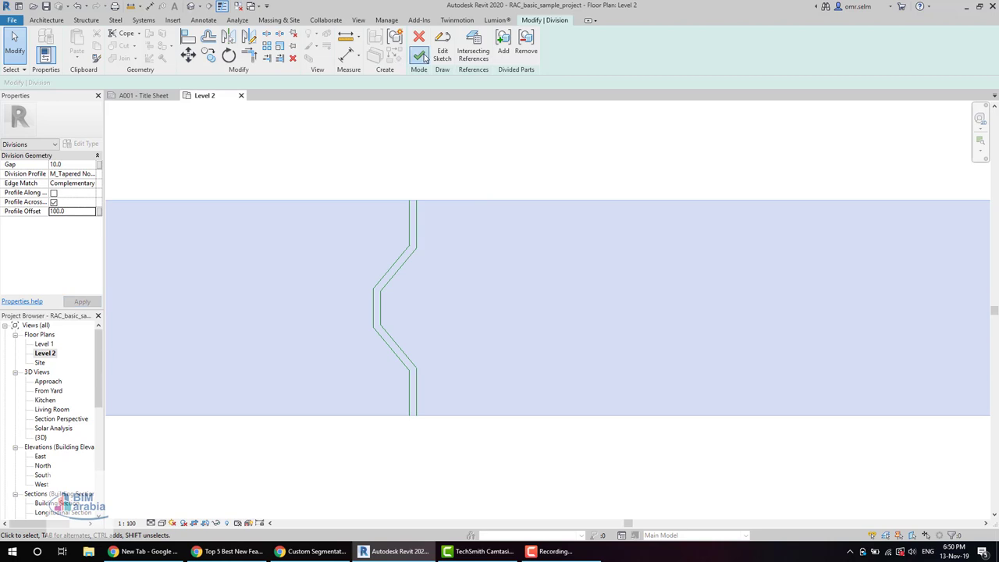
# Finish the division and select the right and left parts to confirm the split.
pyautogui.click(422, 56)
pyautogui.click(429, 285)
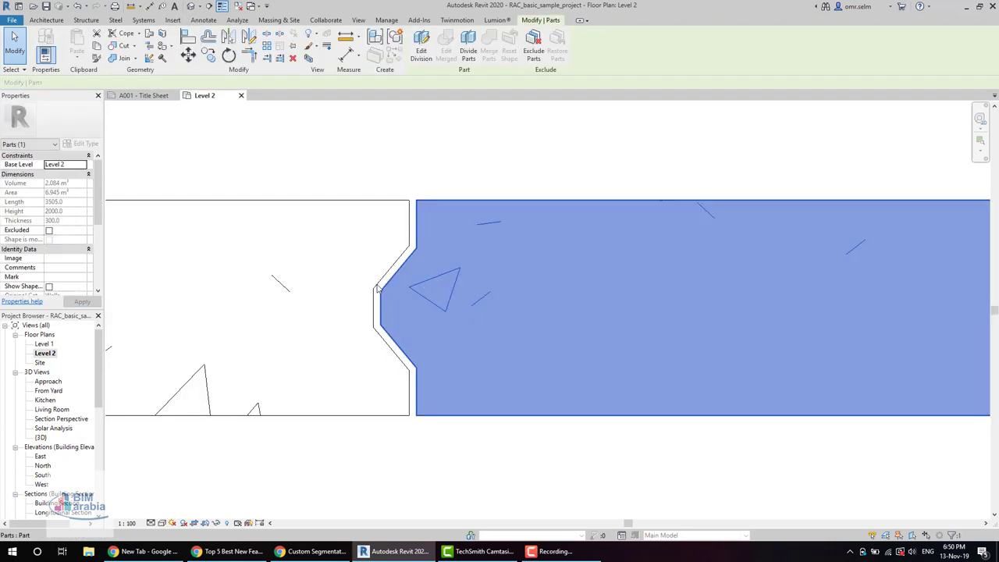
pyautogui.click(359, 275)
pyautogui.scroll(-2, 487, 334)
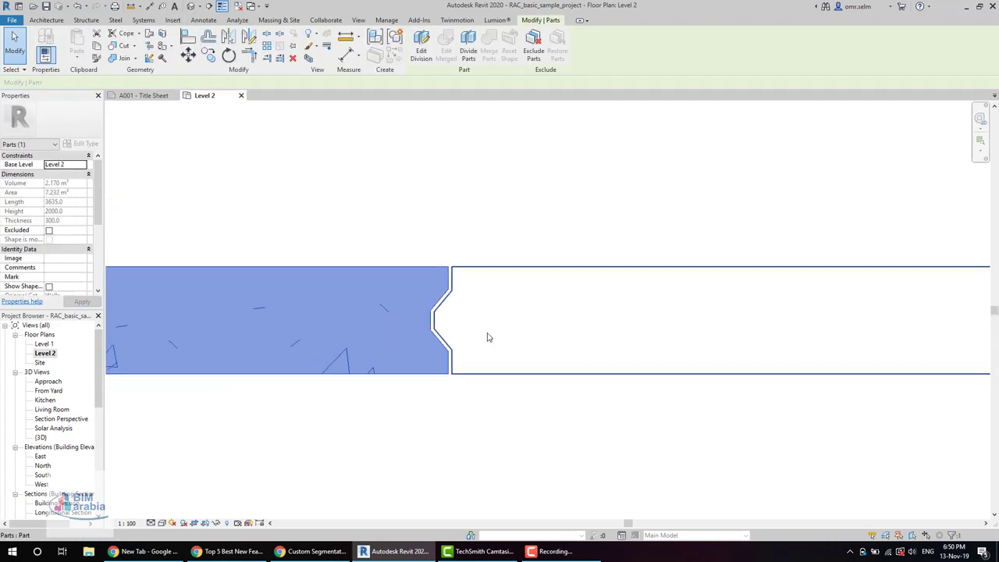